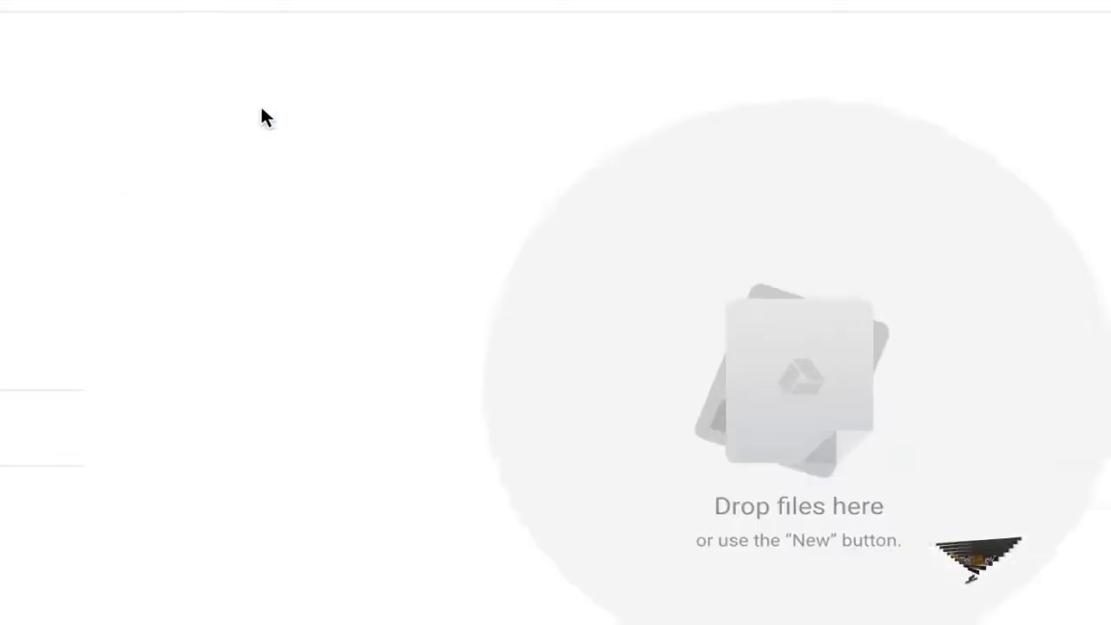
Upload the file KW - gents garments.csv into the Gents Garments folder
left_click(118, 77)
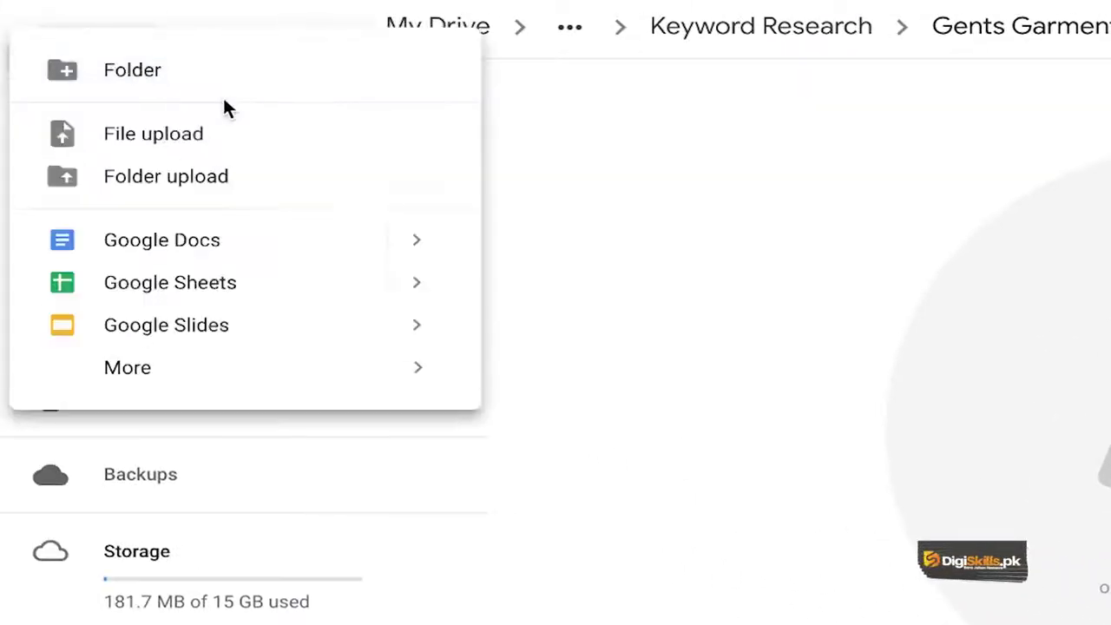
left_click(189, 139)
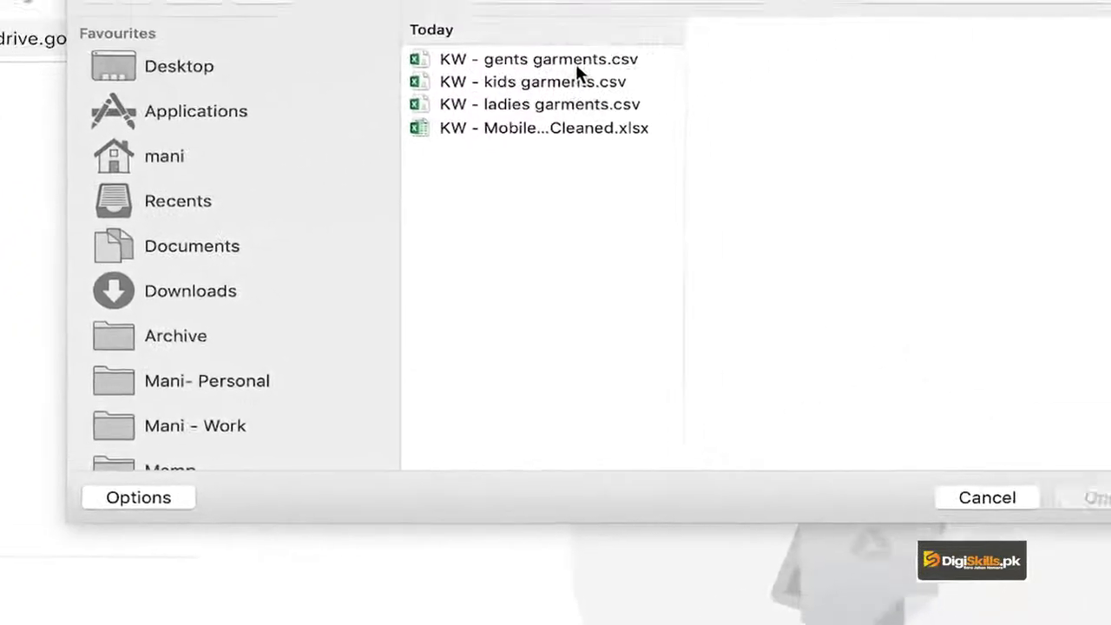
left_click(575, 64)
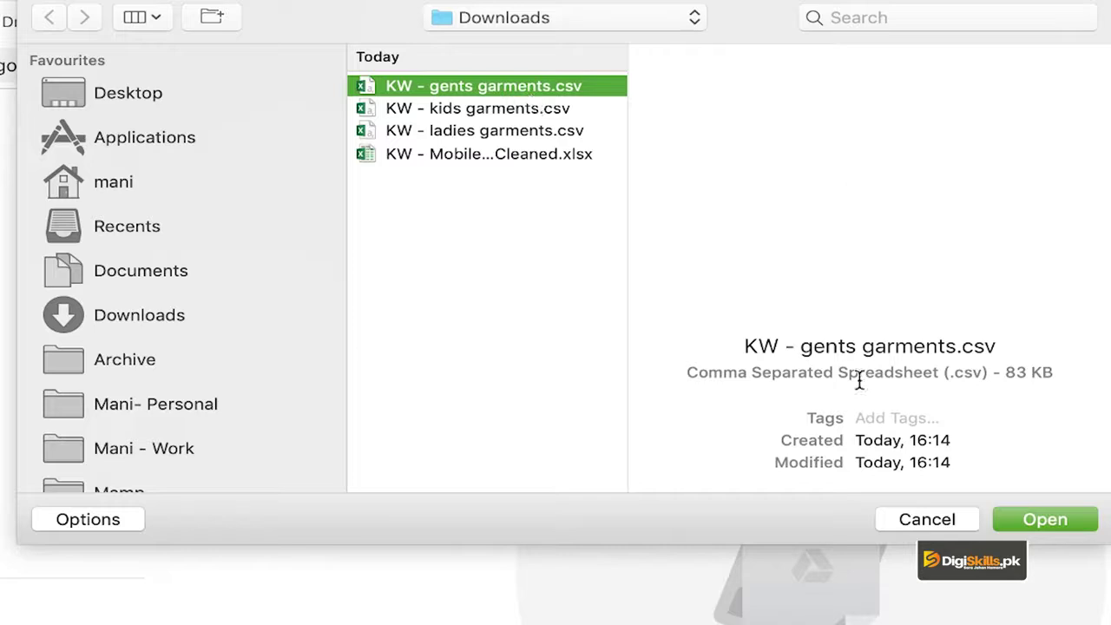
left_click(1092, 500)
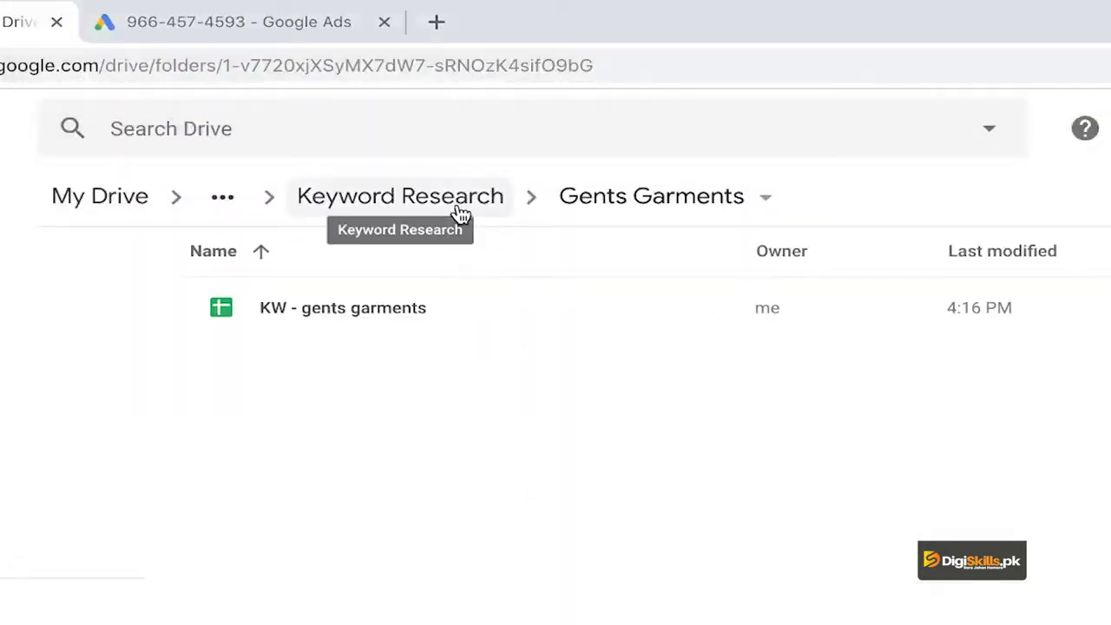
Go back to Keyword Research, open the Kids Garments folder and upload KW - kids garments.csv into it
left_click(480, 208)
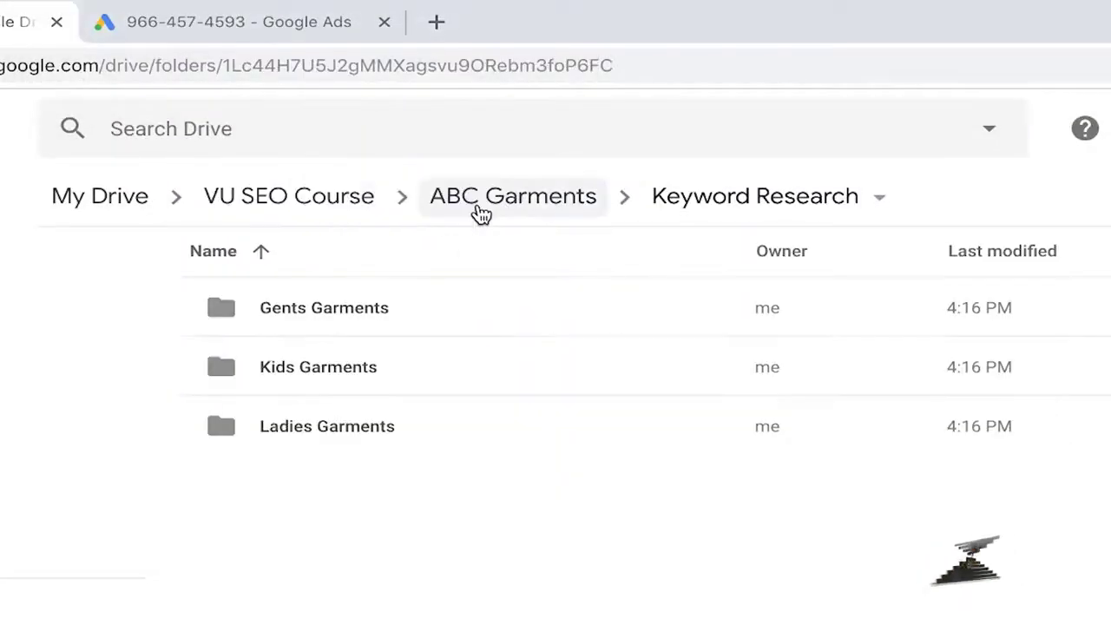
double_click(338, 367)
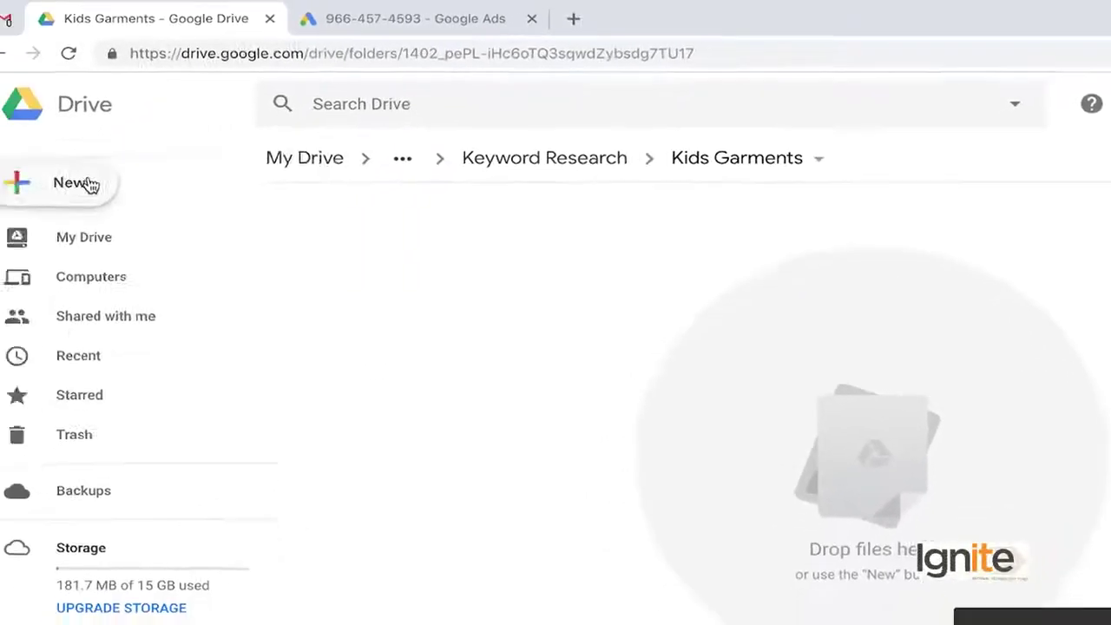
left_click(77, 184)
left_click(143, 247)
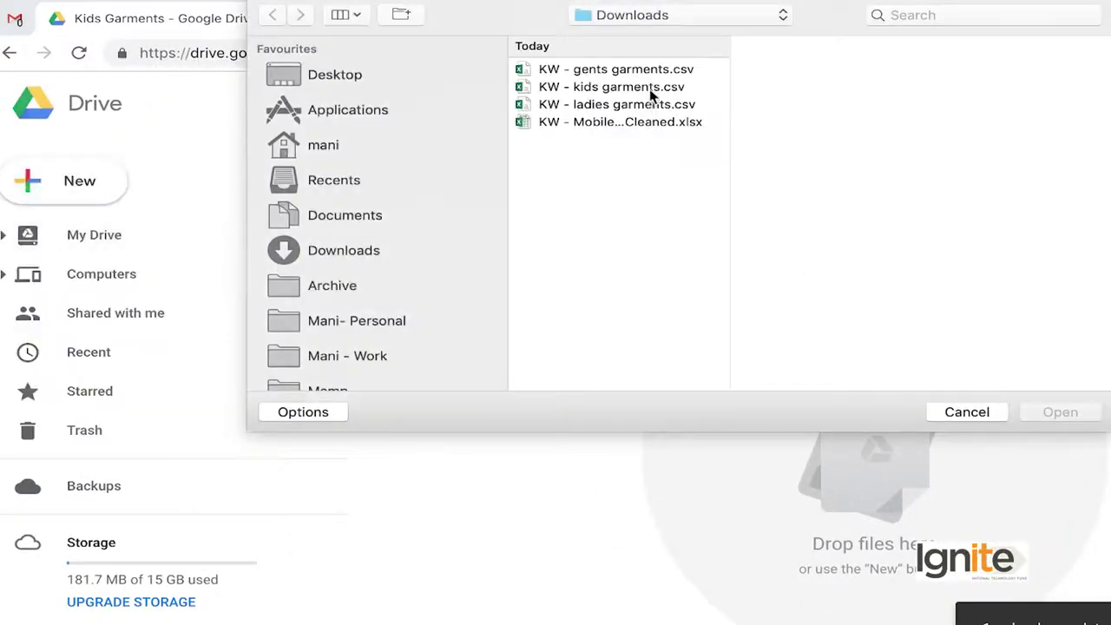
left_click(650, 87)
left_click(1055, 411)
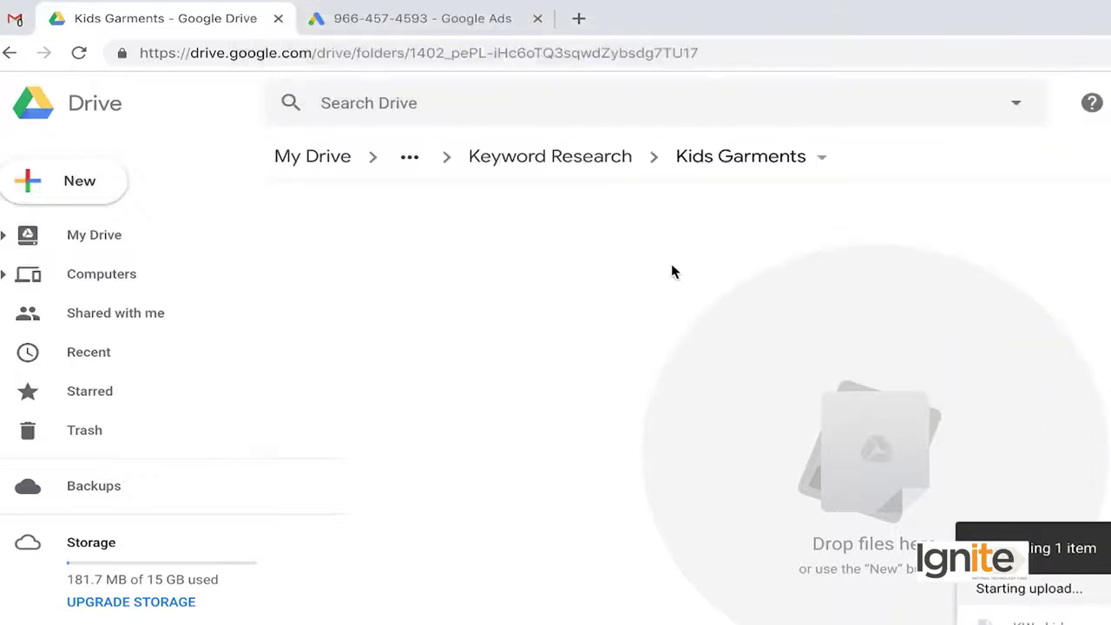
Return to Keyword Research, open the Ladies Garments folder and upload KW - ladies garments.csv into it
left_click(580, 167)
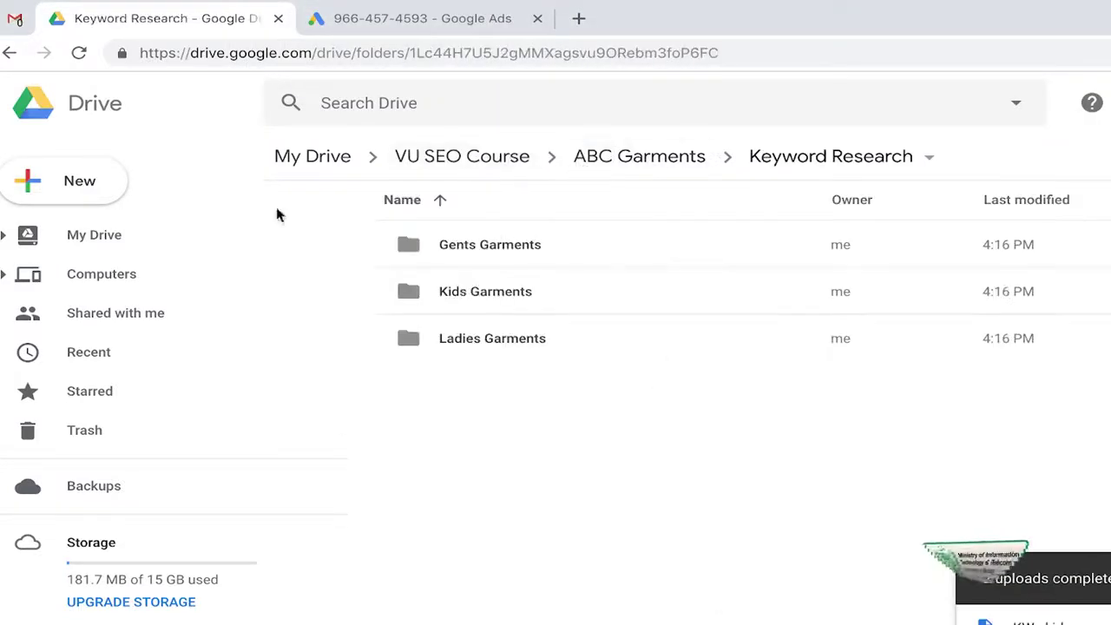
double_click(443, 336)
left_click(87, 196)
left_click(128, 240)
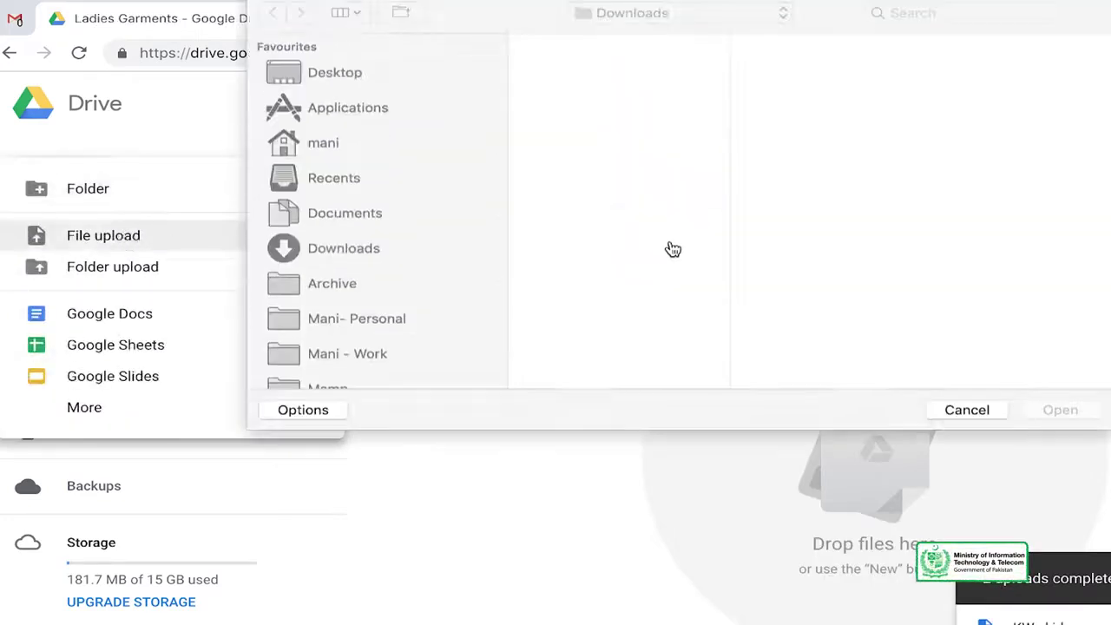
left_click(643, 105)
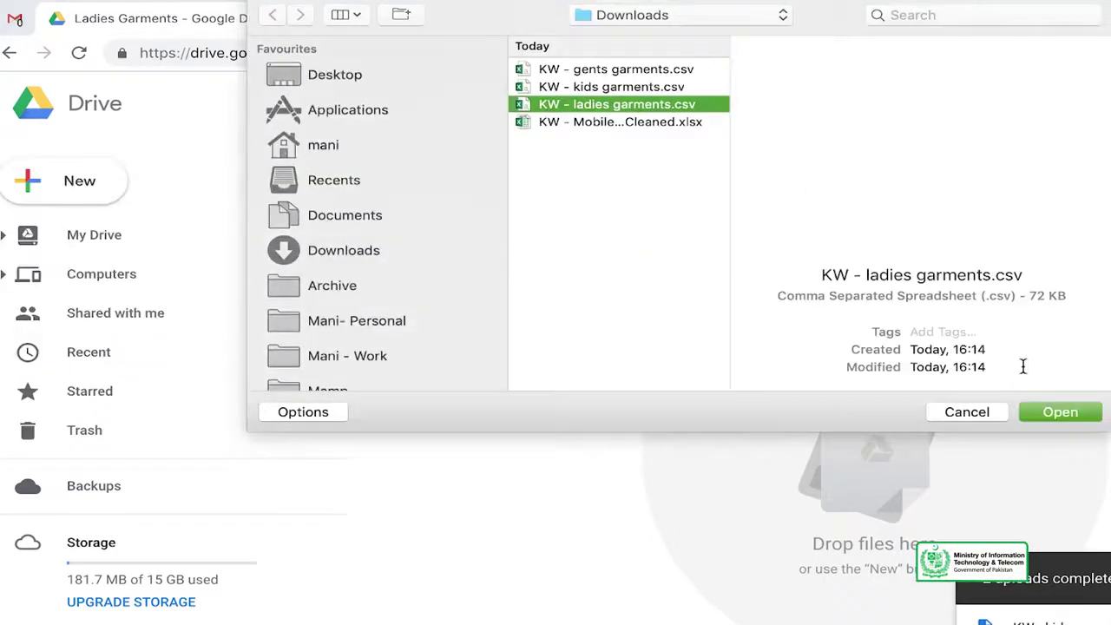
left_click(1085, 414)
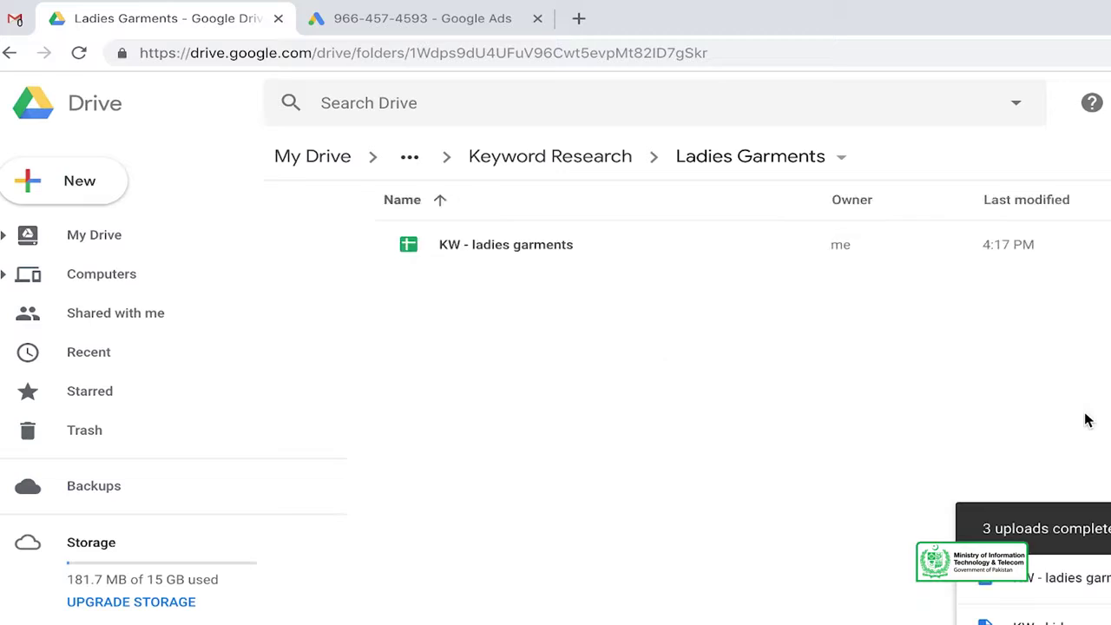
Open the KW - kids garments spreadsheet from the Kids Garments folder inside Keyword Research
left_click(597, 165)
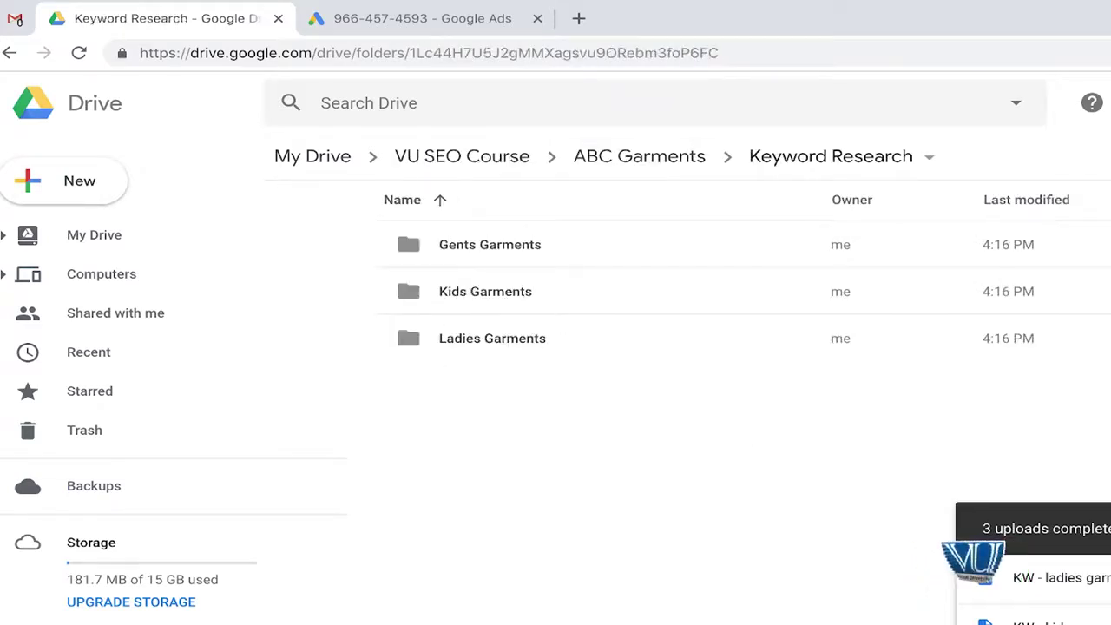
double_click(470, 300)
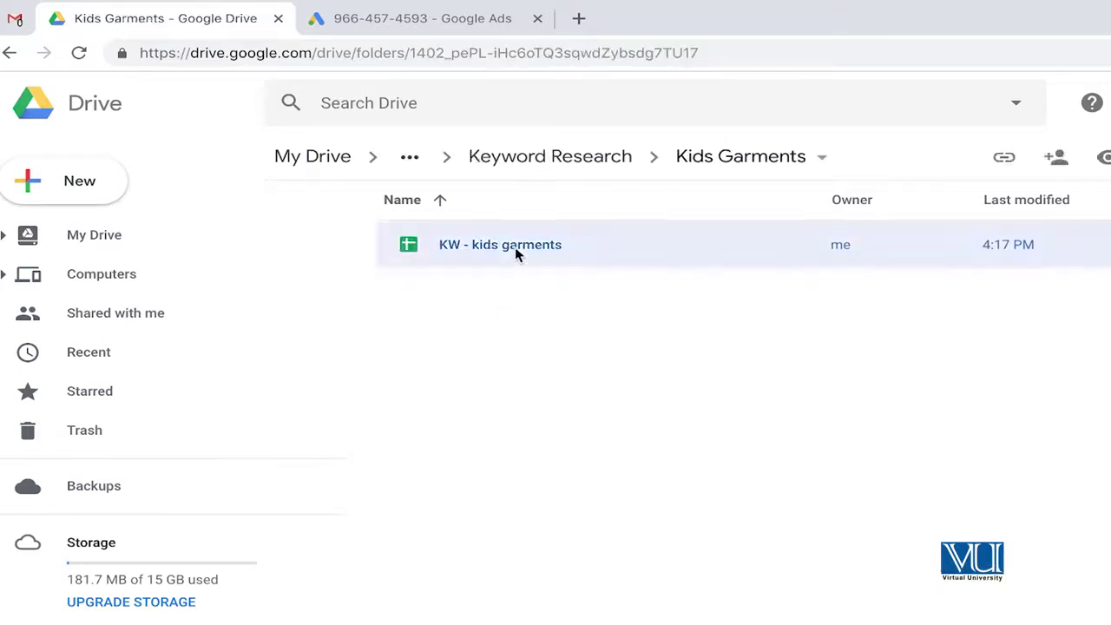
double_click(519, 249)
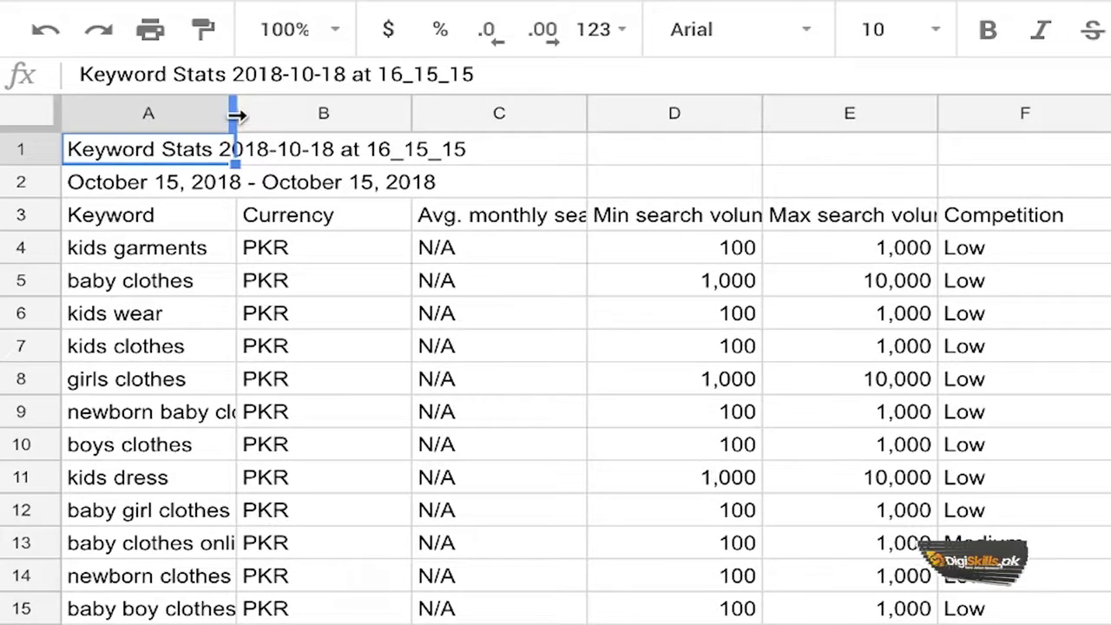
Widen column A so that it fits its longest text
left_click_drag(237, 116, 398, 128)
left_click(295, 215)
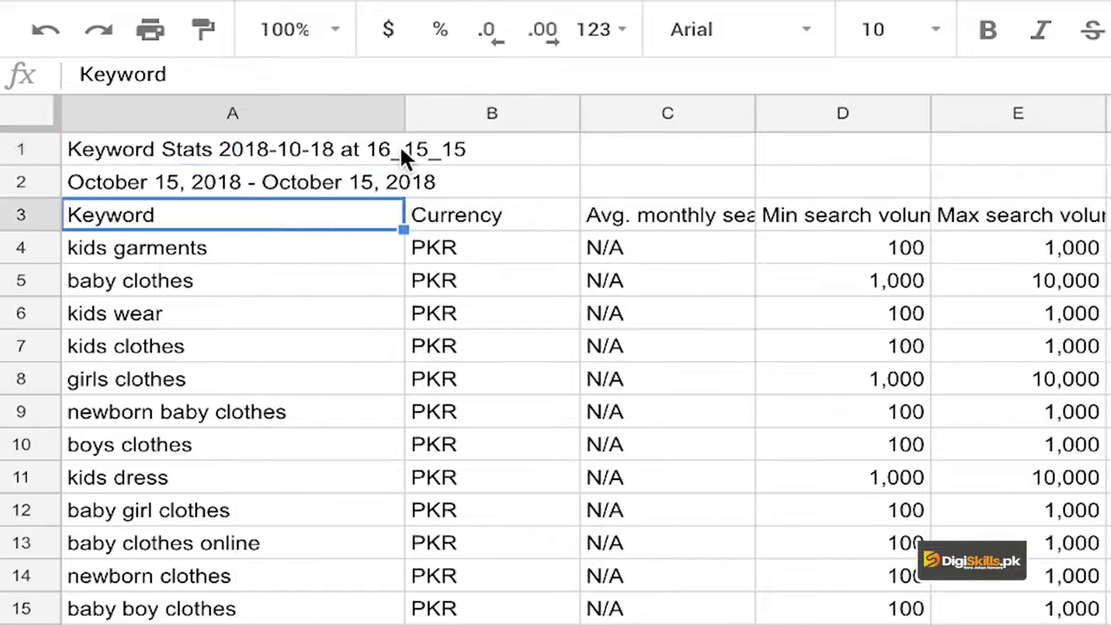
double_click(401, 113)
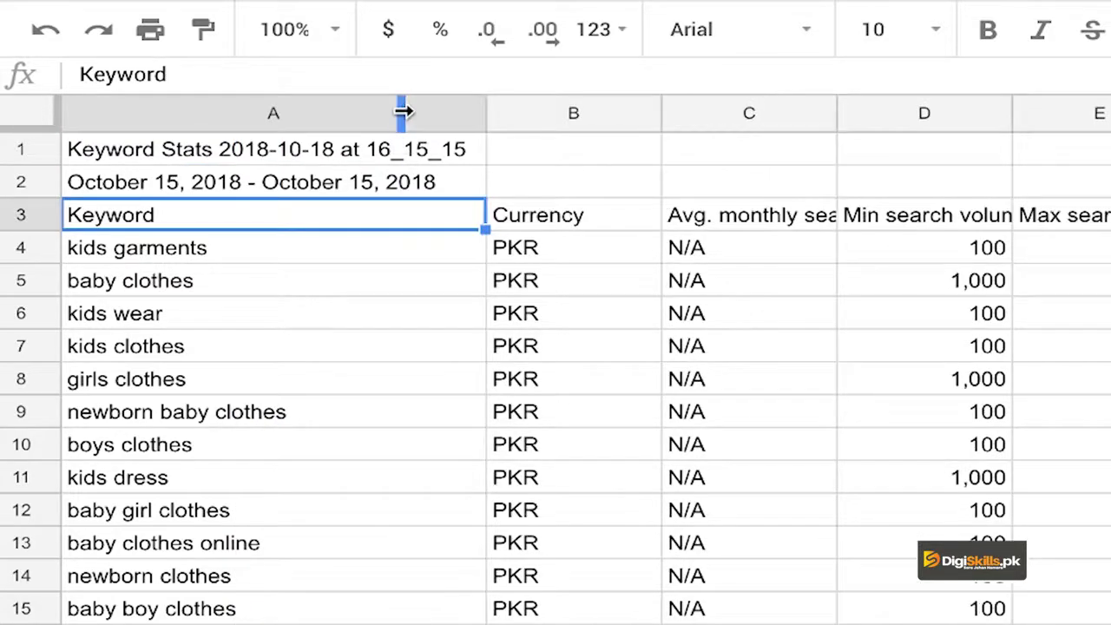
Create a filter on the keyword table, from the Keyword header in row 3 across and down through all its data
left_click(404, 293)
key("Up")
key("Up")
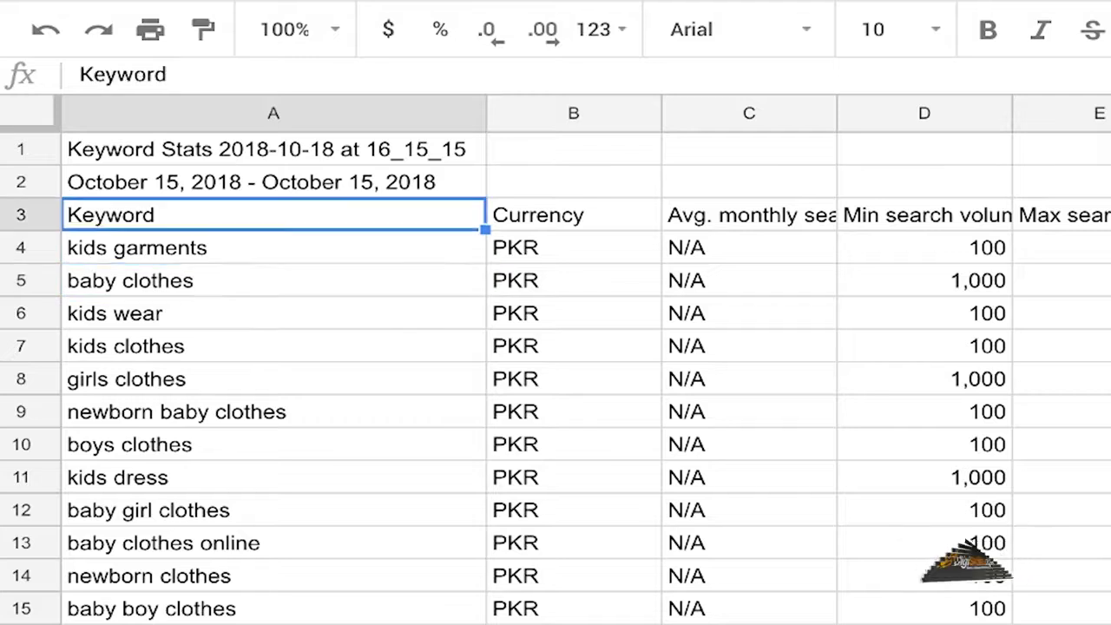
key("ctrl+shift+Right")
key("ctrl+shift+Down")
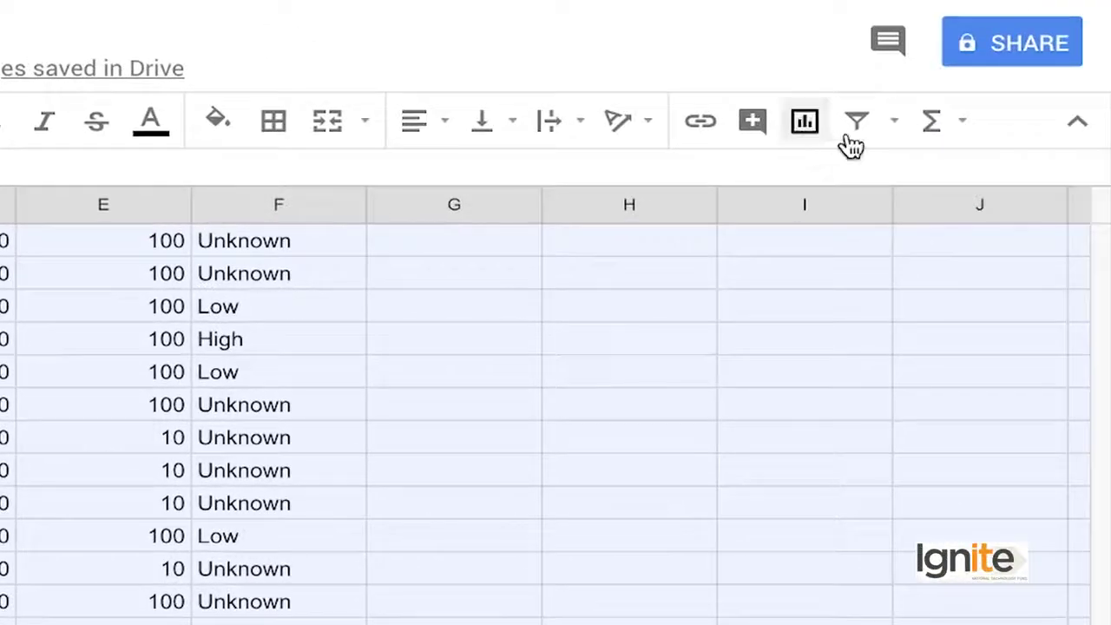
left_click(849, 139)
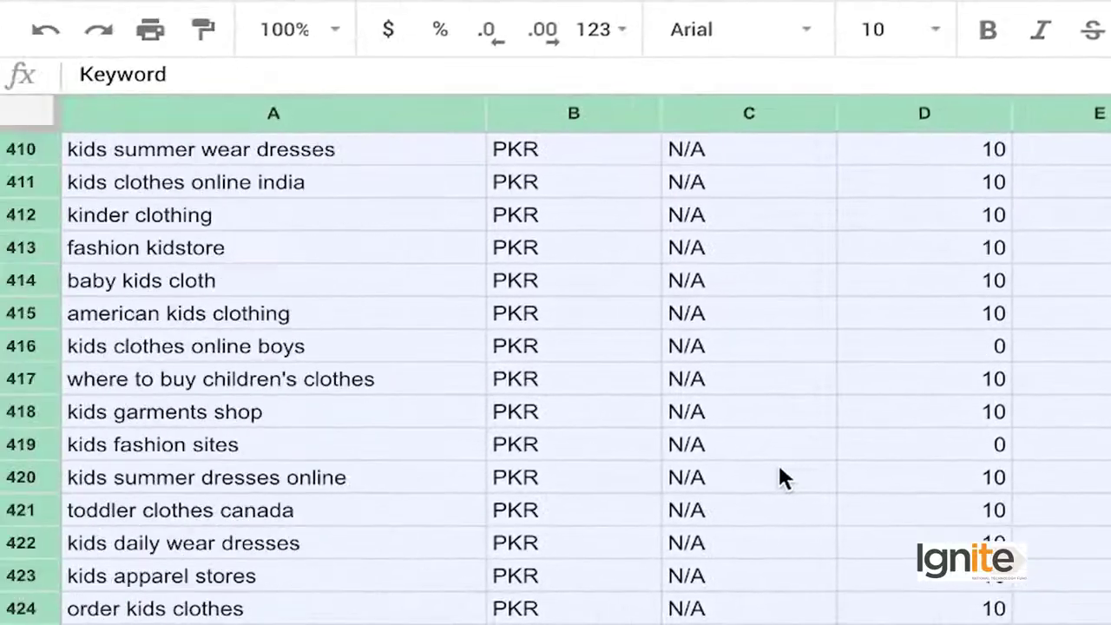
left_click(778, 476)
Insert an empty column to the left of the Keyword column
key("ctrl+Home")
key("Down")
left_click(359, 117)
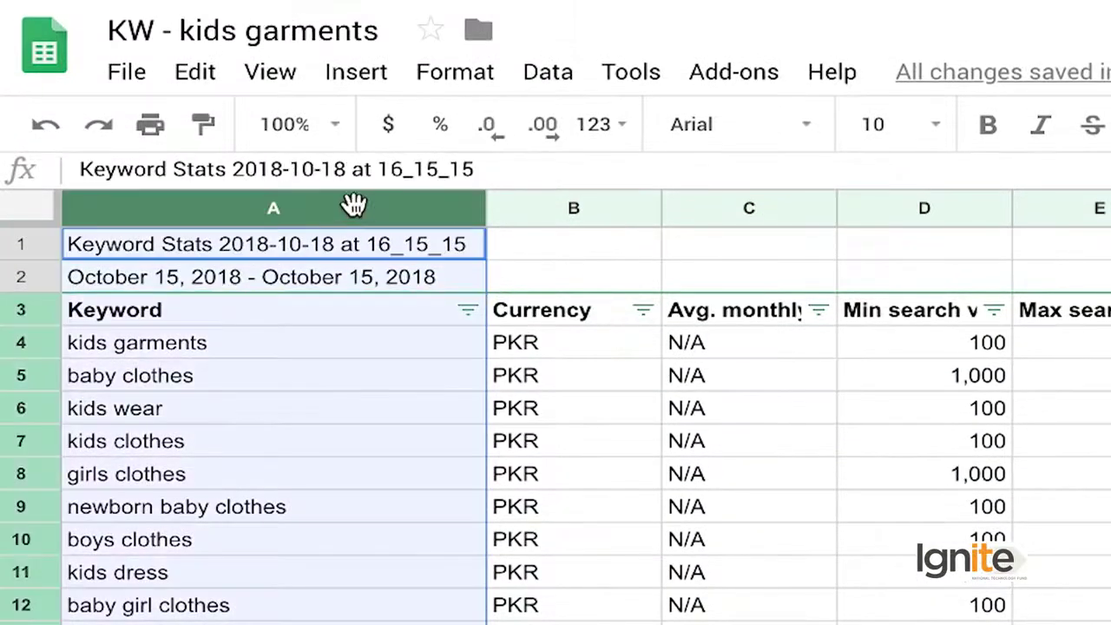
left_click(343, 71)
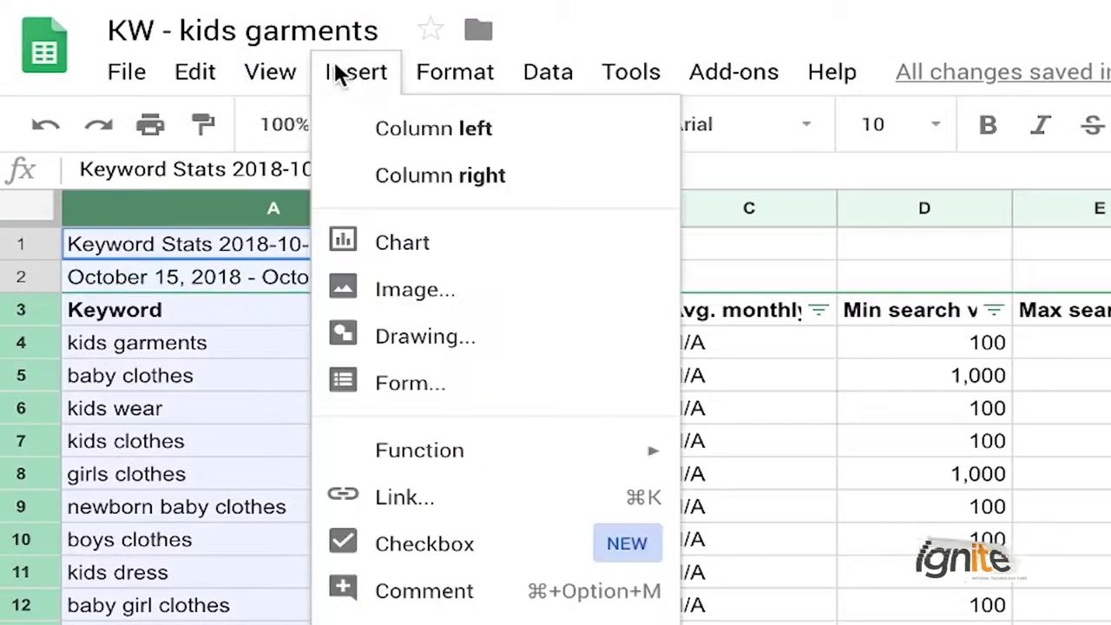
left_click(365, 119)
Enter the header # in A3, then 1 and 2 beneath it, and autofill the numbering down the keyword rows
left_click(273, 244)
key("Down")
key("Down")
type("#")
key("Return")
type("1")
key("Return")
type("2")
key("Return")
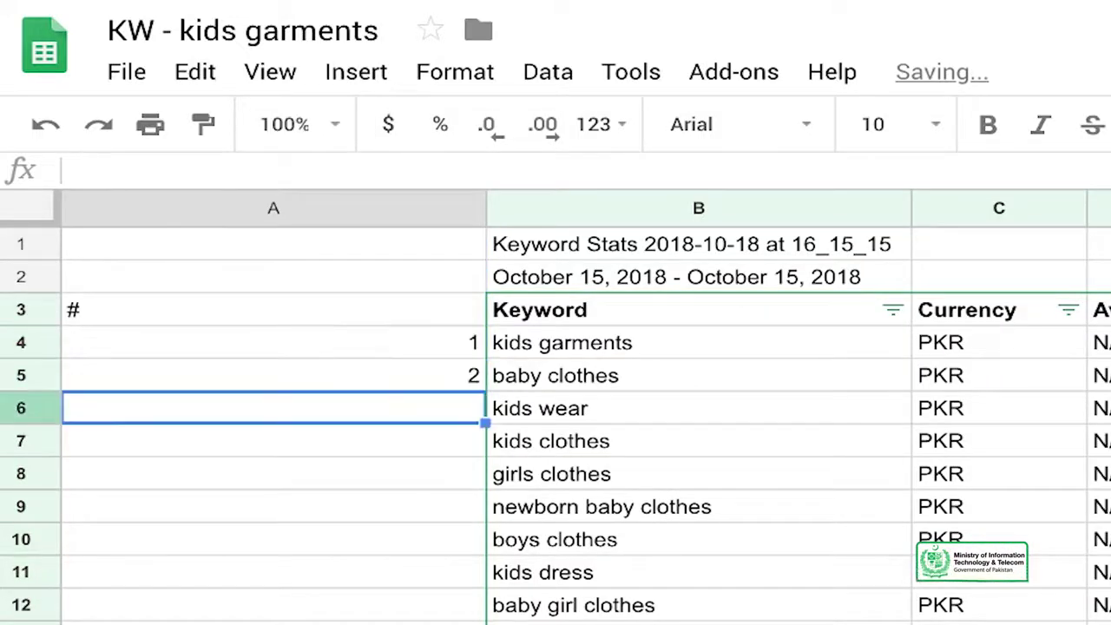
left_click_drag(463, 342, 463, 375)
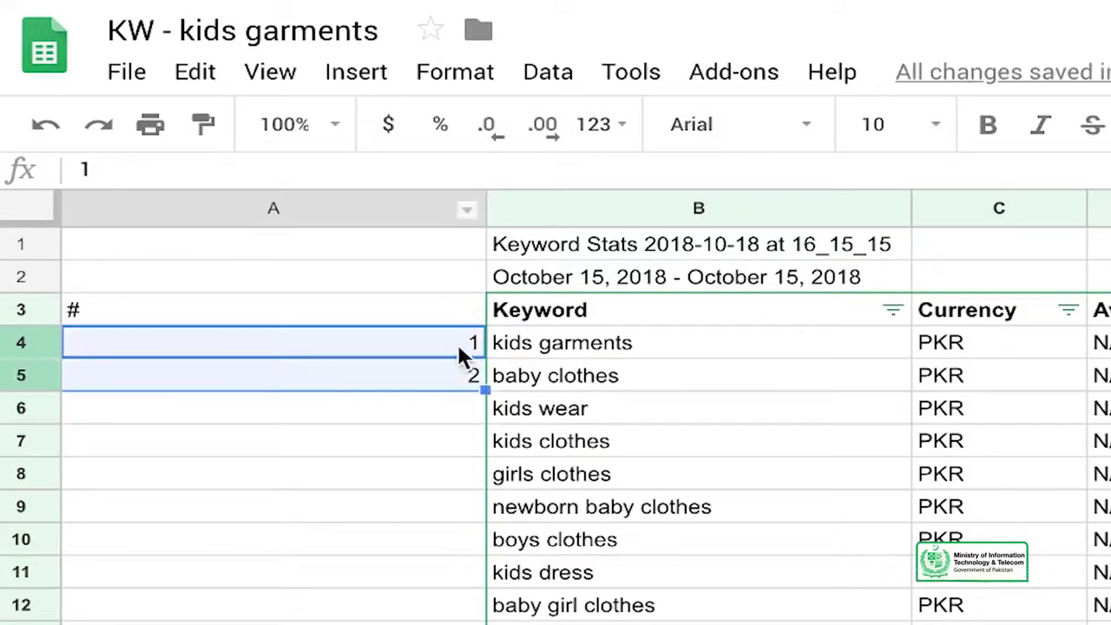
double_click(484, 392)
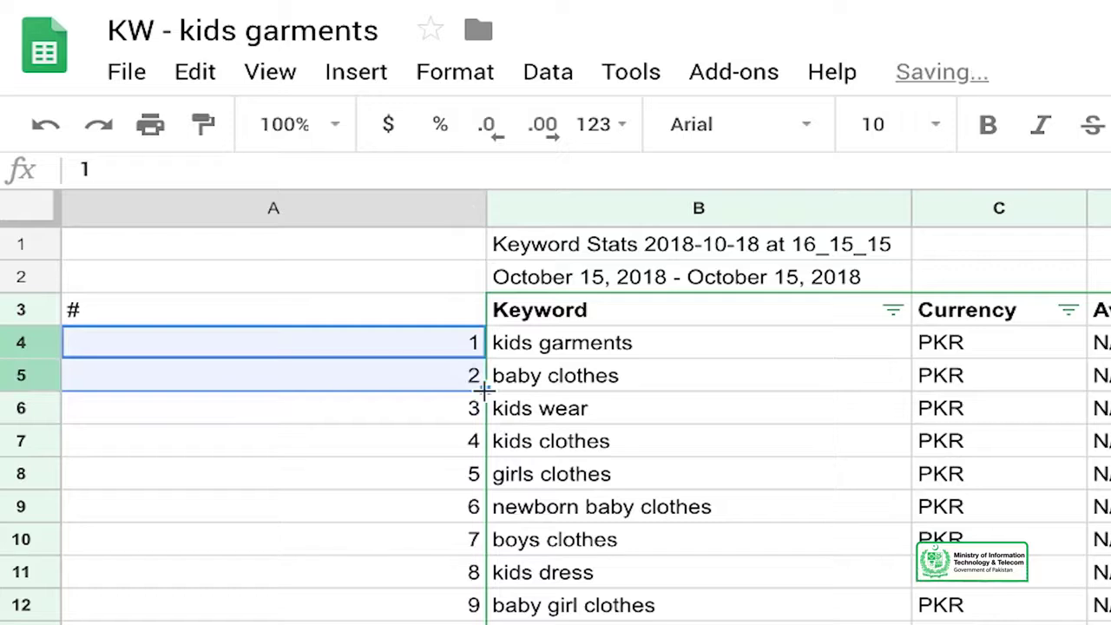
Select the table from the # header through its last data and recreate the filter so it includes the # column
left_click(462, 316)
key("ctrl+shift+Right")
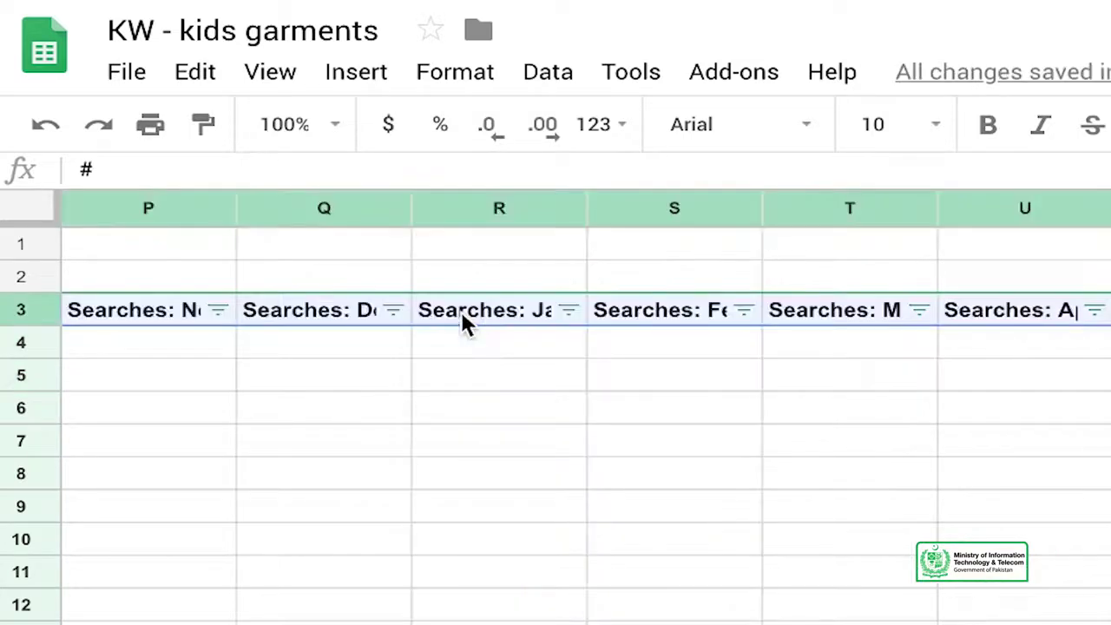
key("ctrl+shift+Down")
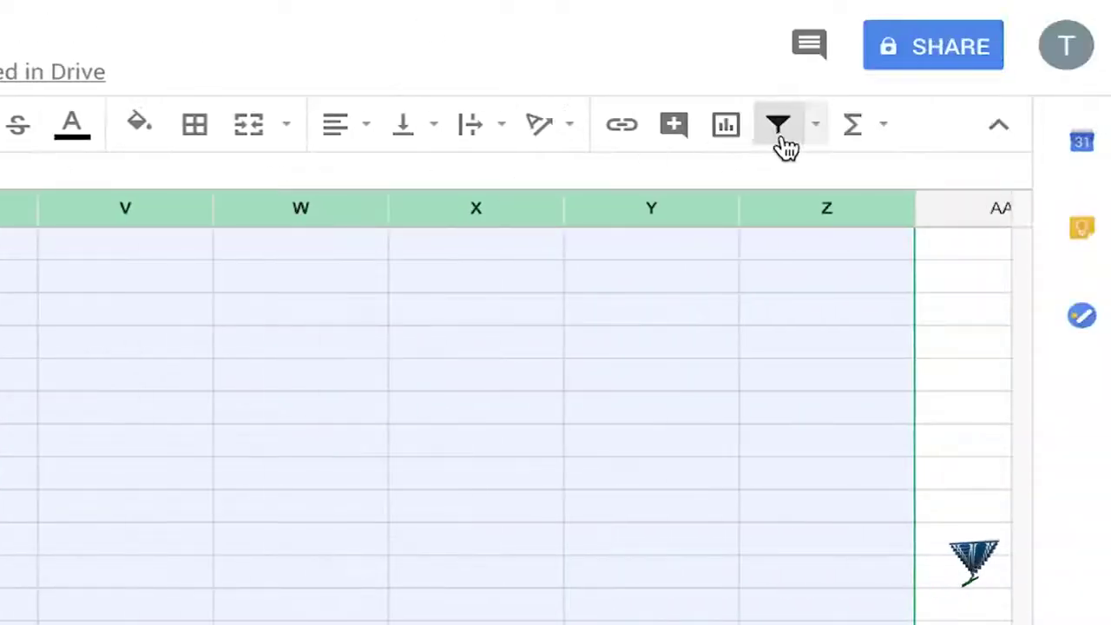
left_click(780, 137)
left_click(785, 147)
left_click(240, 429)
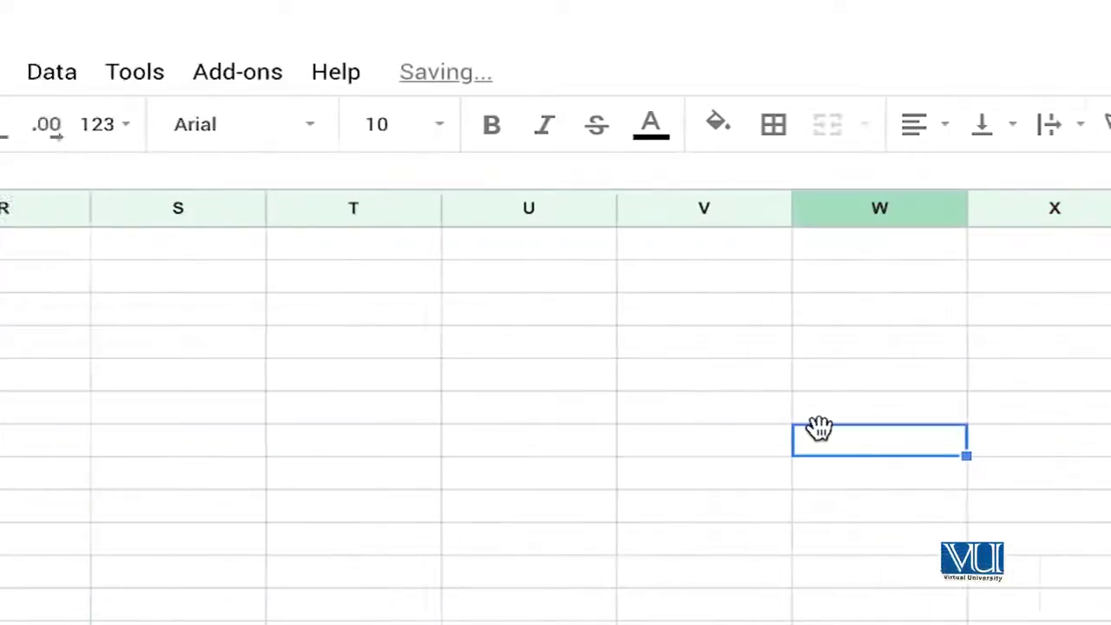
Return to the start of the table and shrink the # column to fit its contents
key("ctrl+Left")
key("ctrl+Up")
key("ctrl+Left")
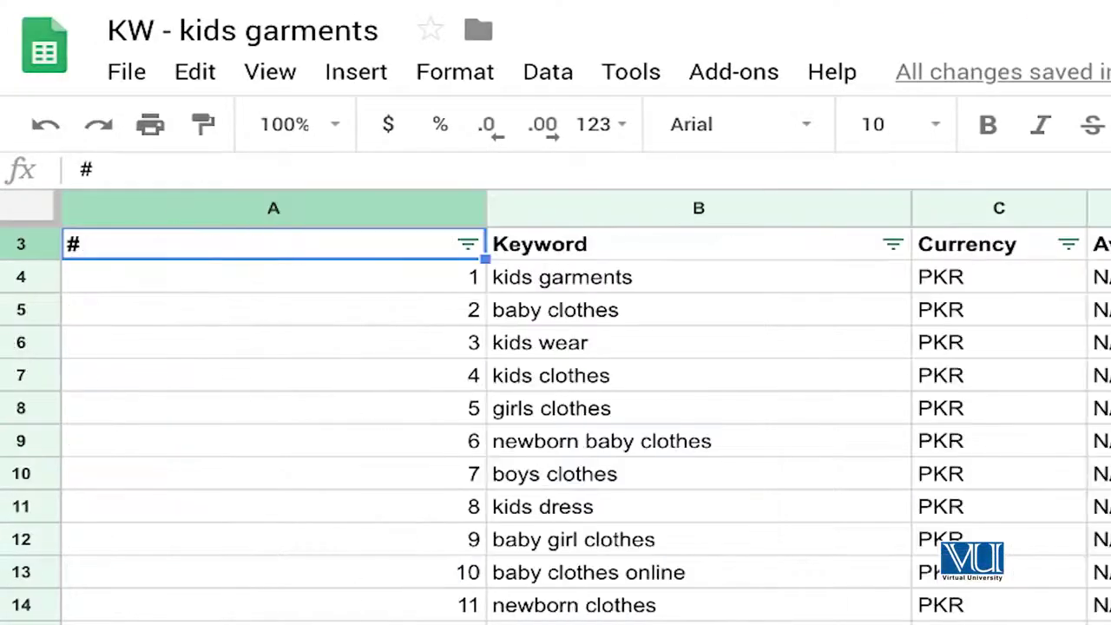
key("Up")
left_click(273, 277)
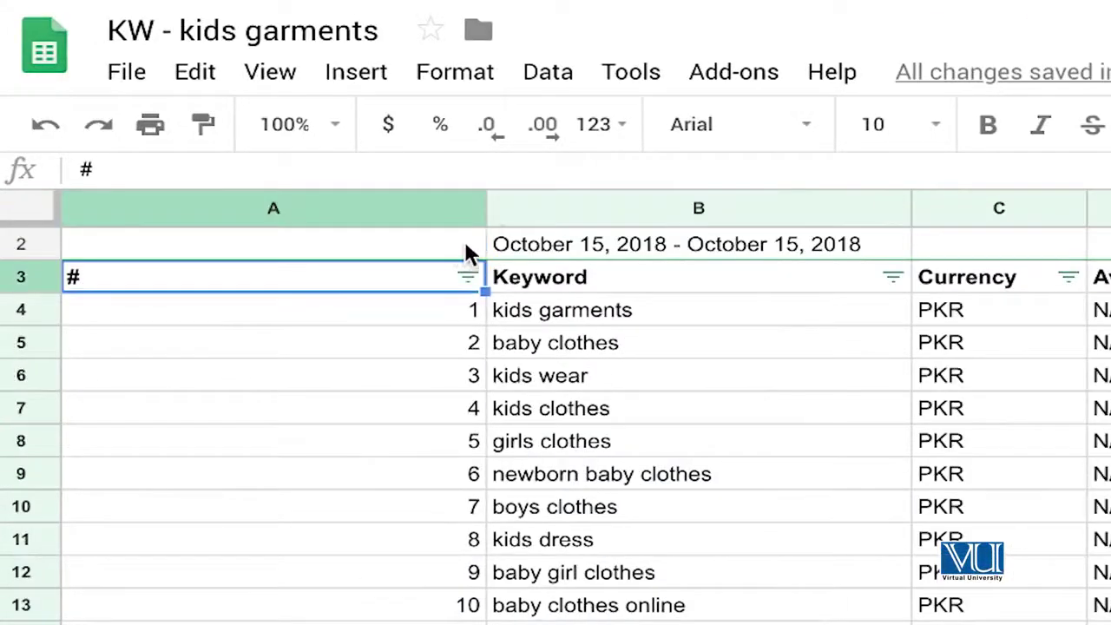
double_click(483, 209)
scroll(450, 369, "up", 1)
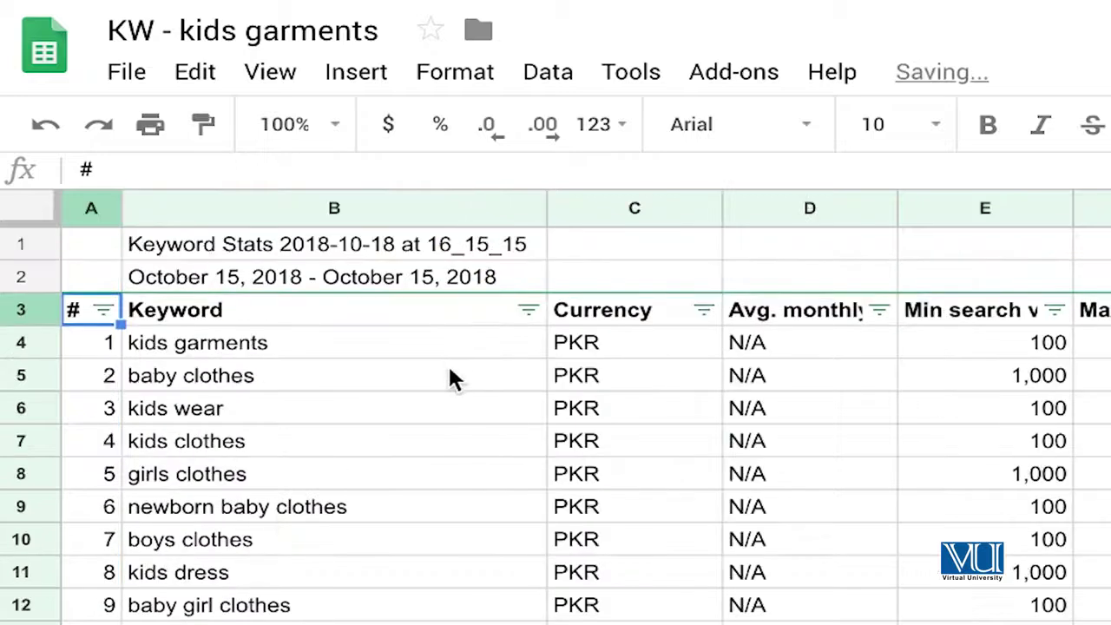
Freeze the first three rows of the sheet, down to the header row
left_click(142, 279)
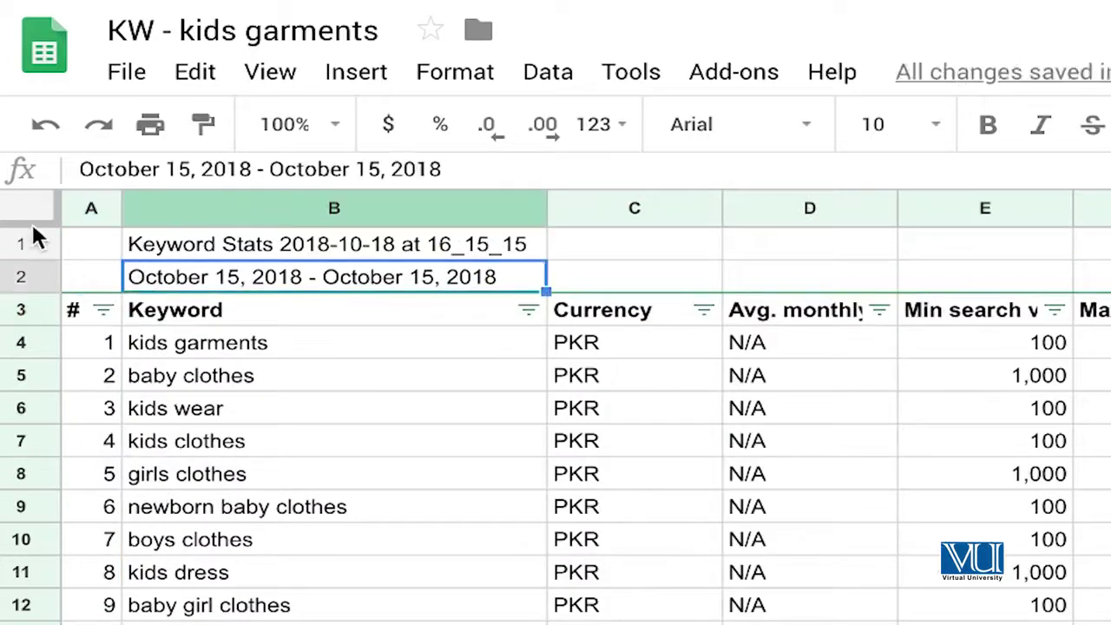
left_click_drag(32, 222, 49, 323)
left_click(356, 469)
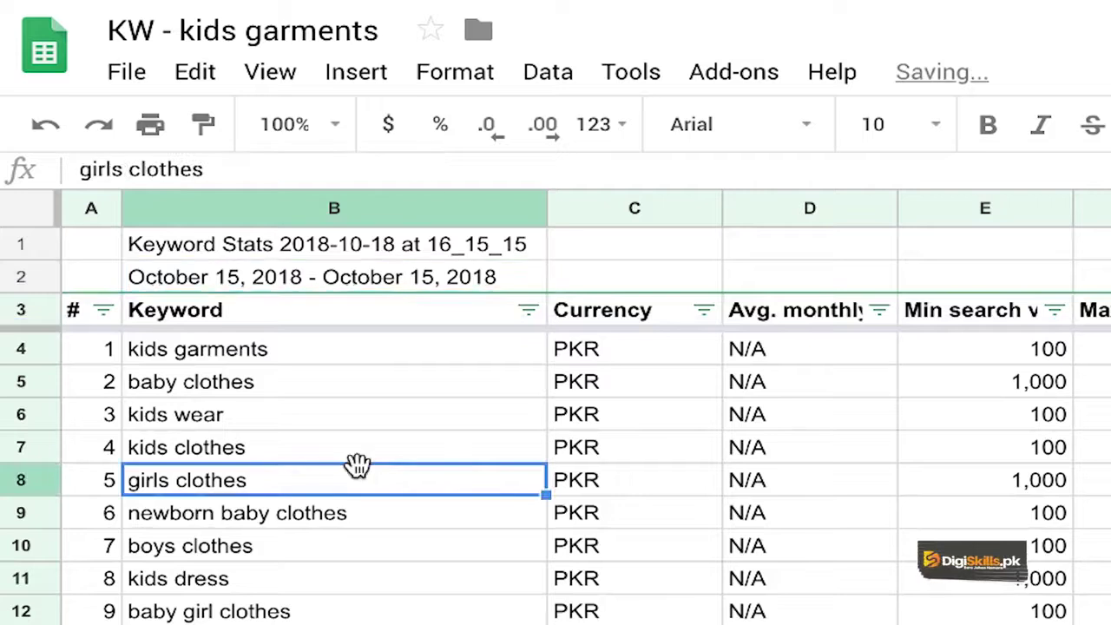
Sort the table by Min search volume from highest to lowest and select the first keyword
left_click(1054, 310)
left_click(791, 415)
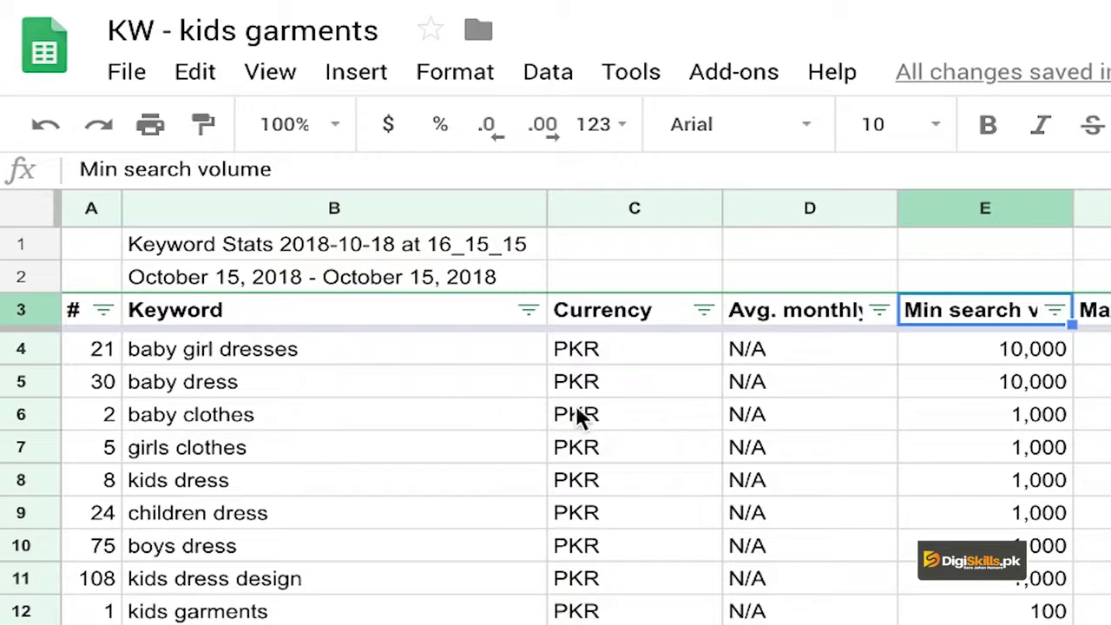
left_click(225, 351)
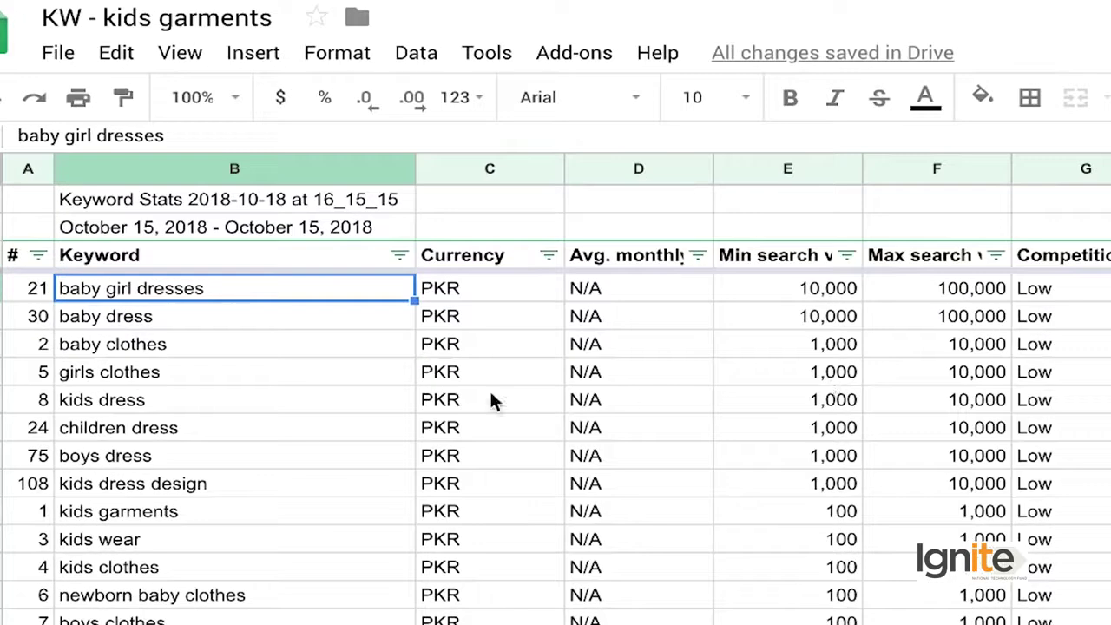
Review the keywords with the highest search volumes, from baby girl dresses down to kids dress design
left_click(179, 327)
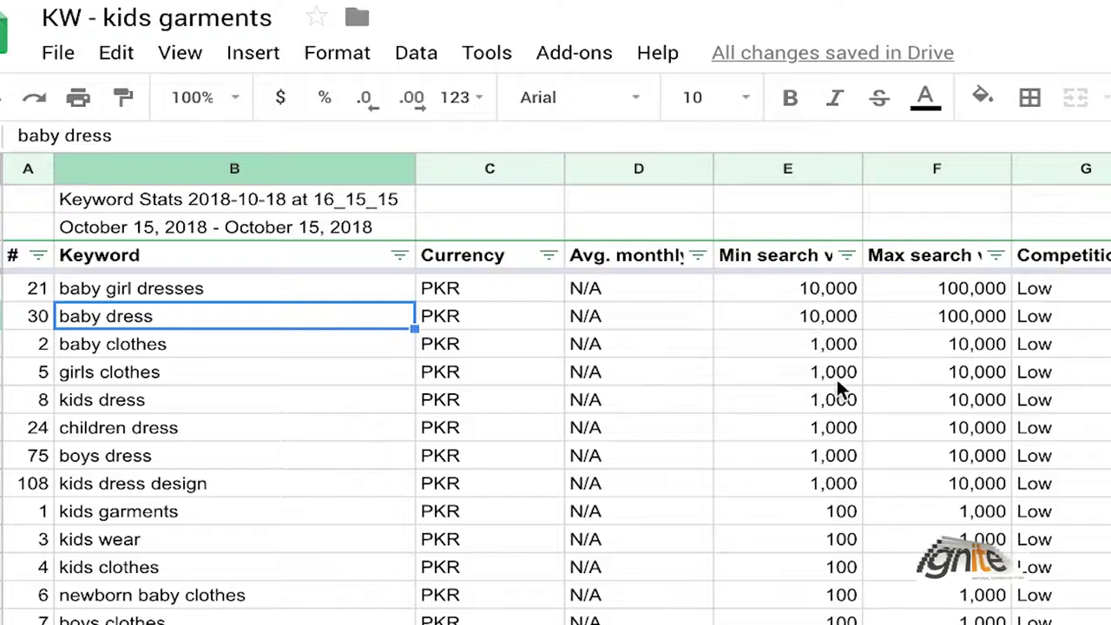
left_click(159, 382)
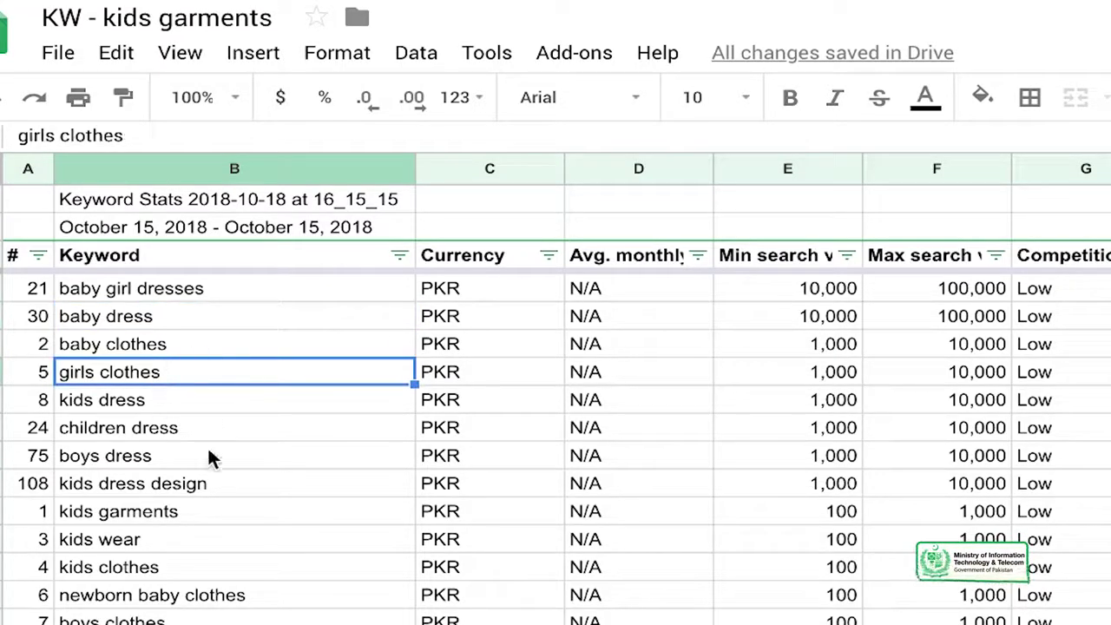
left_click(136, 434)
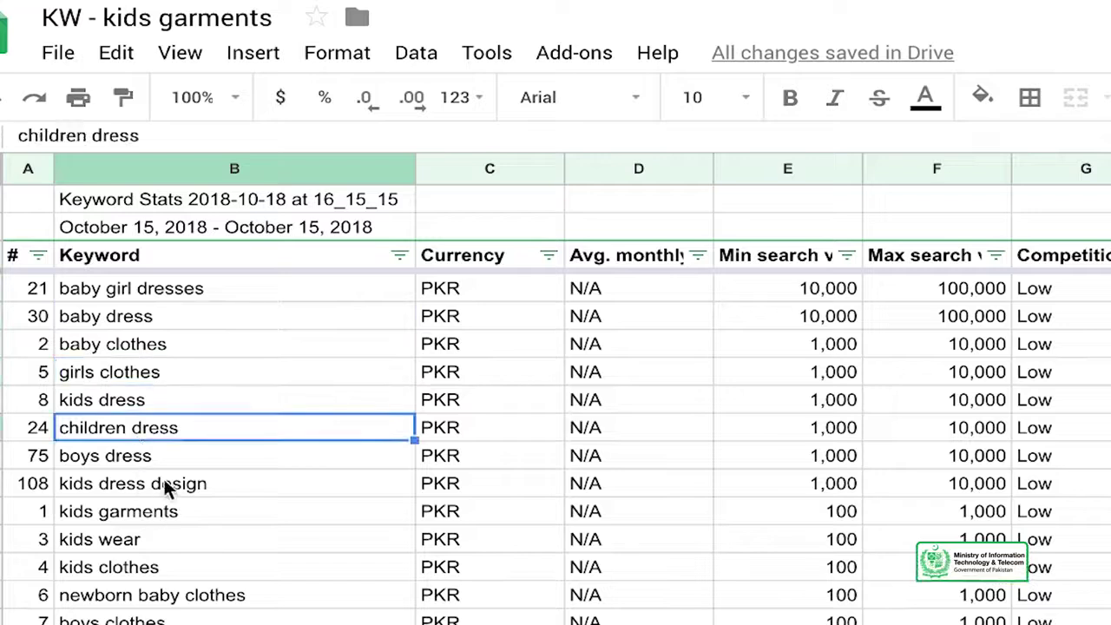
scroll(555, 434, "down", 3)
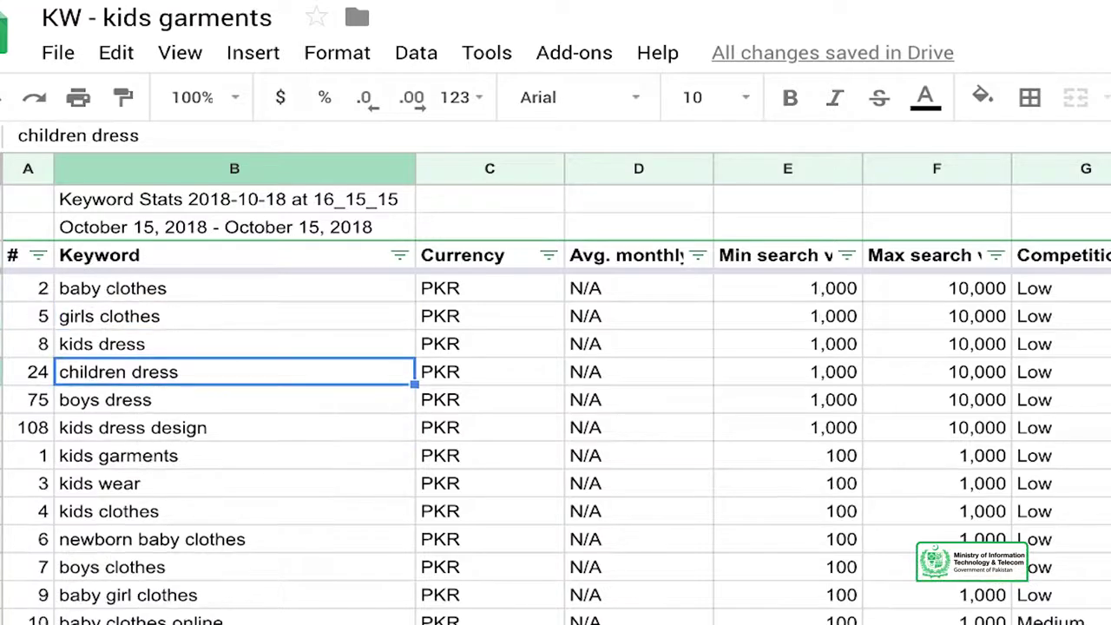
scroll(556, 435, "down", 1)
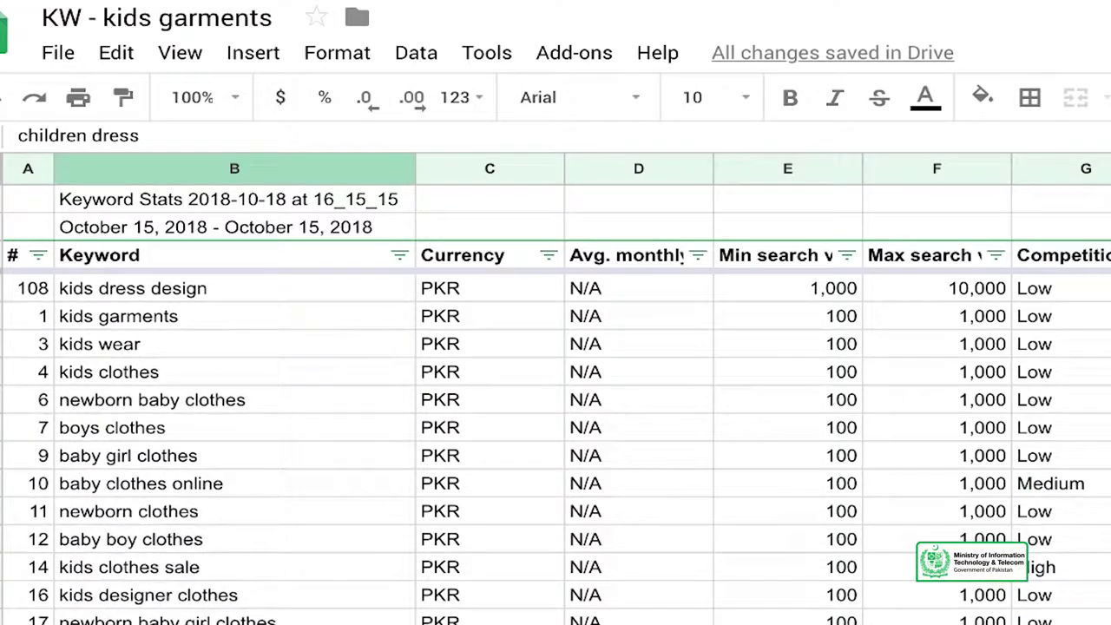
scroll(199, 434, "up", 4)
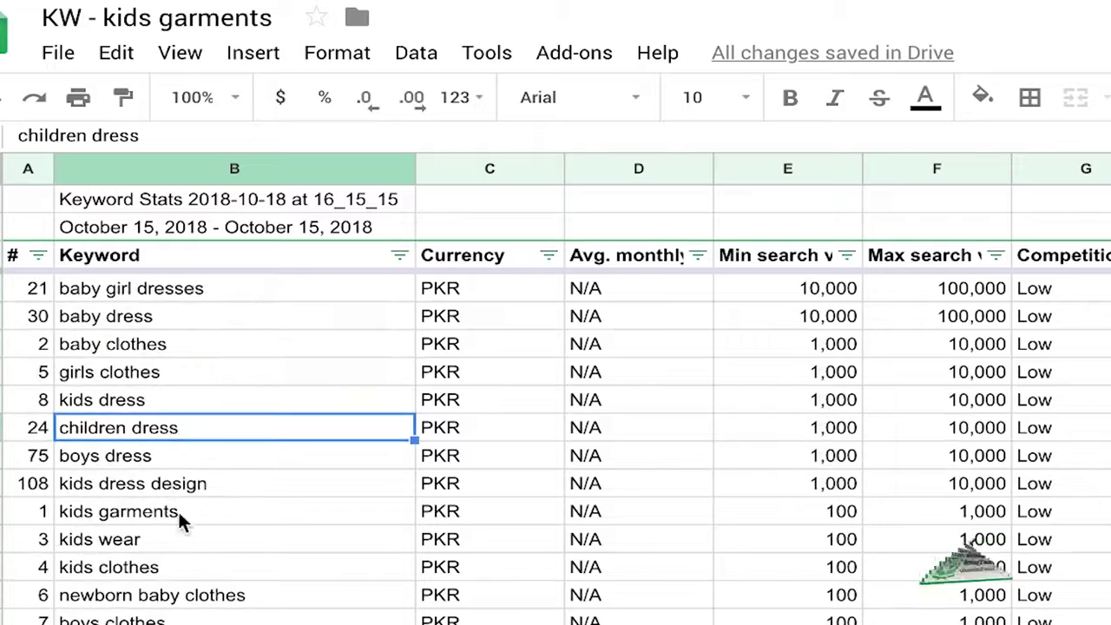
left_click(188, 484)
scroll(198, 590, "down", 1)
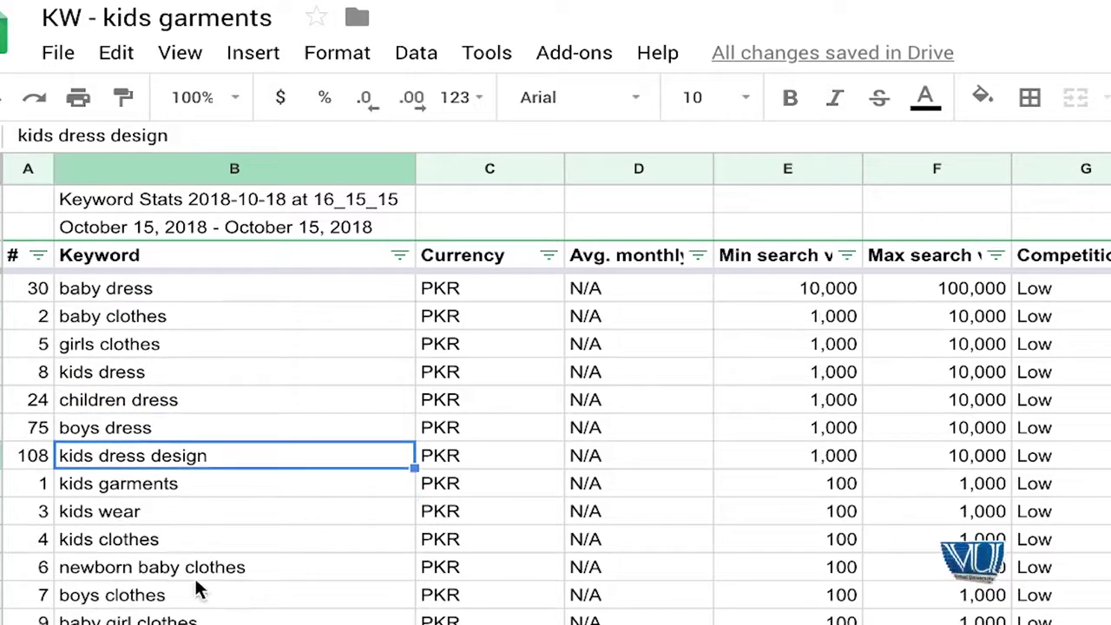
scroll(153, 424, "up", 1)
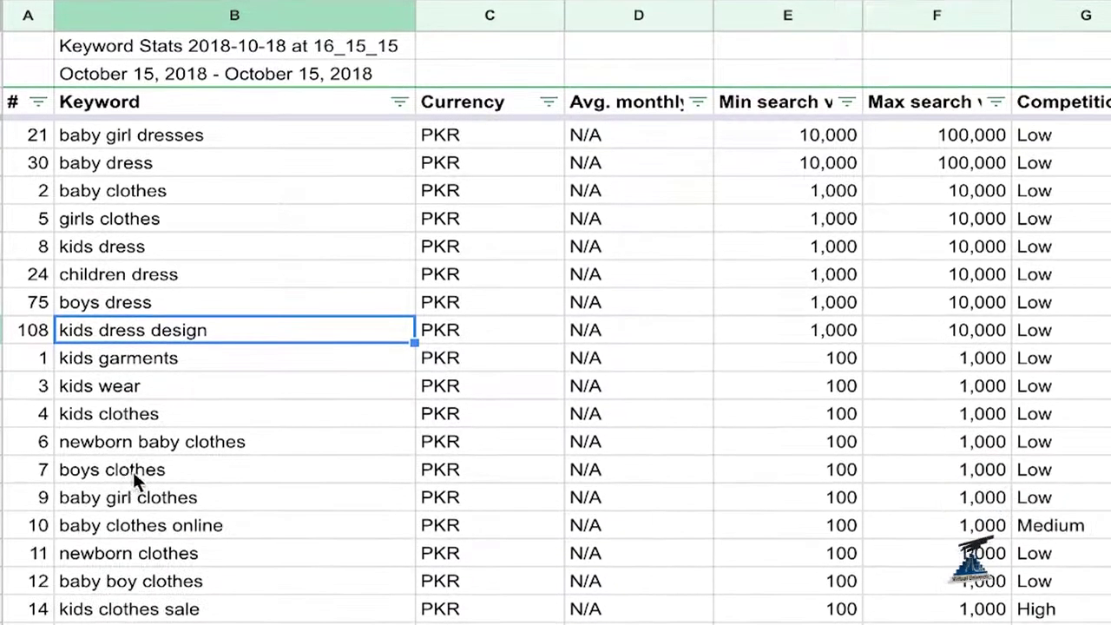
Look through the keywords in the 100 to 1,000 search-volume range and return to the start of the list
scroll(154, 526, "down", 1)
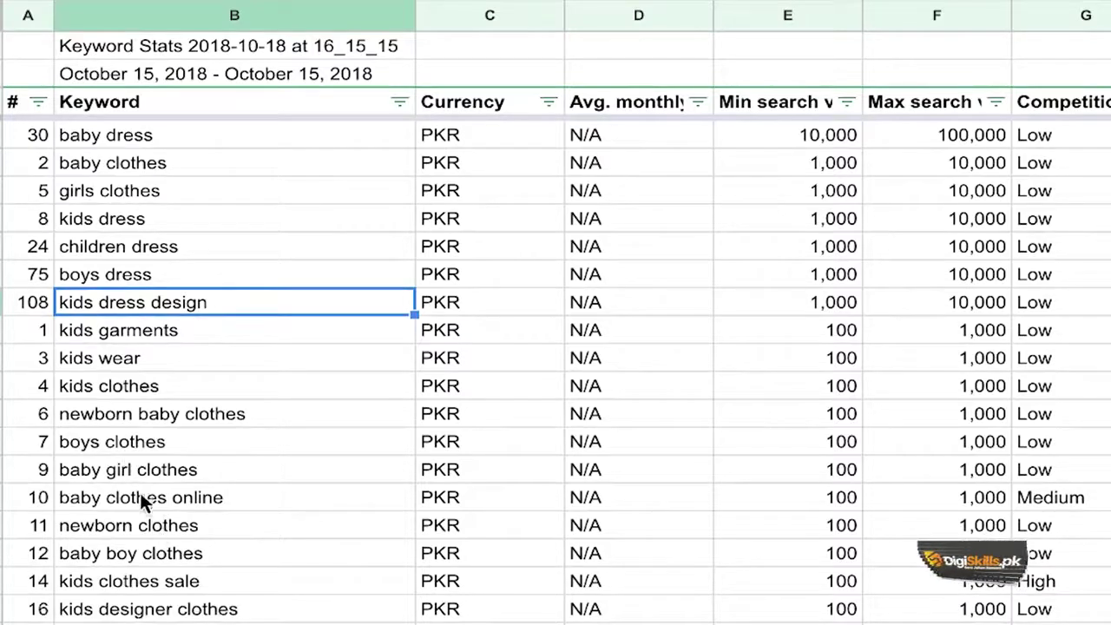
left_click(141, 519)
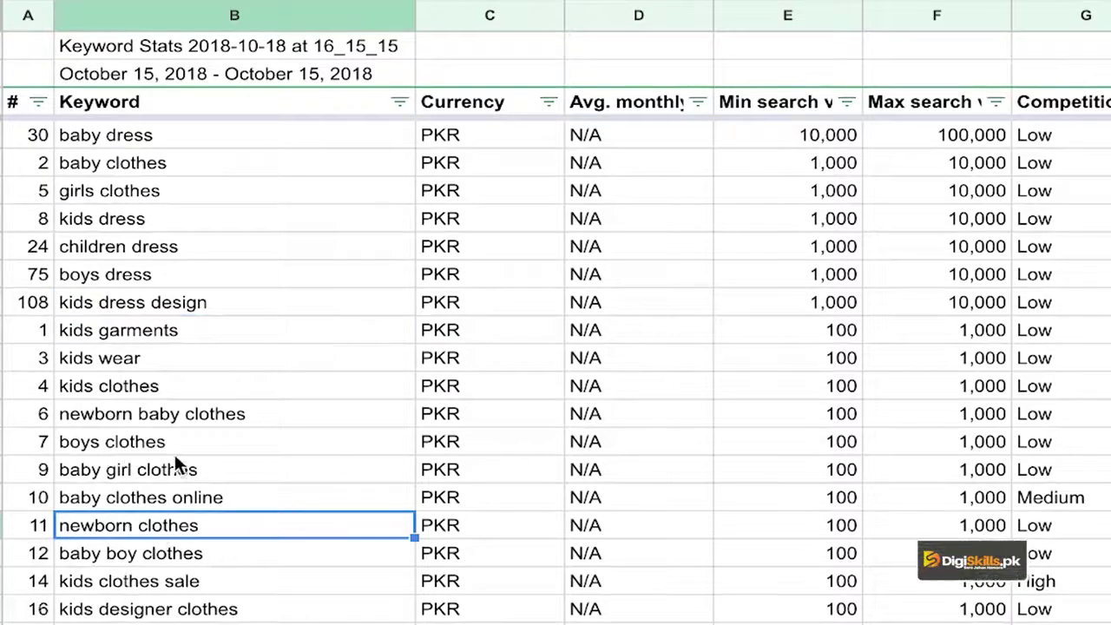
scroll(160, 474, "down", 3)
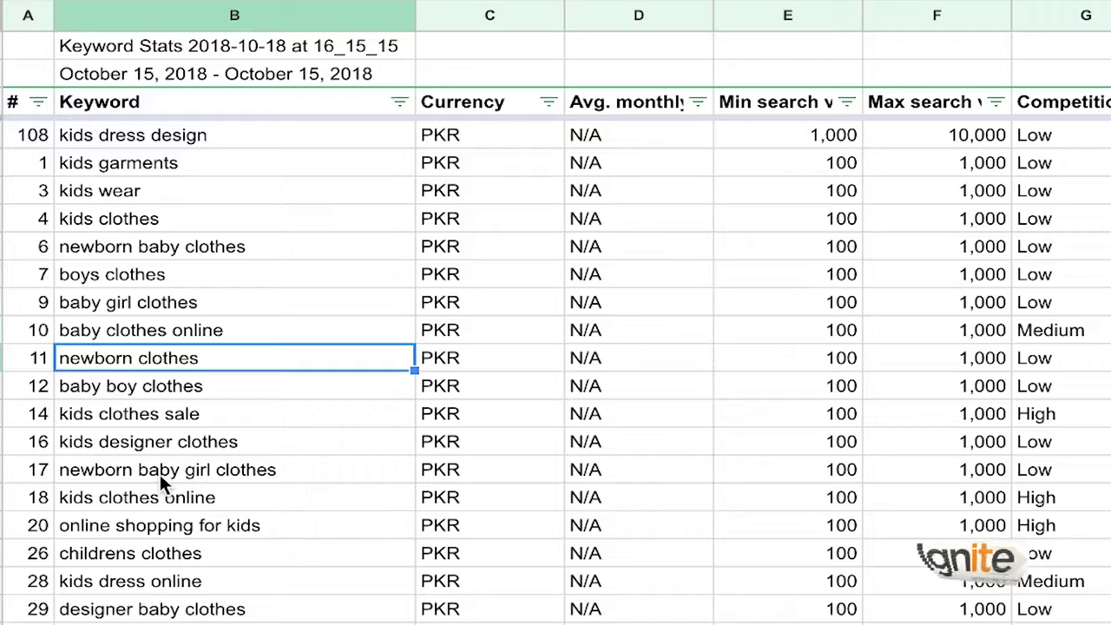
left_click(165, 411)
left_click(189, 367)
left_click(199, 311)
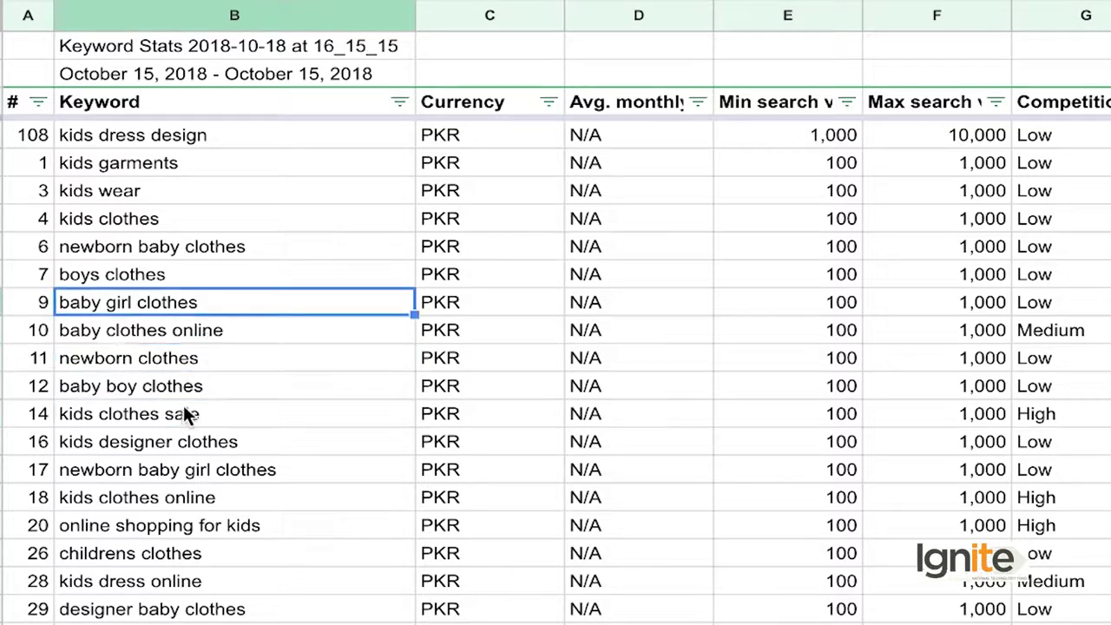
scroll(183, 405, "down", 5)
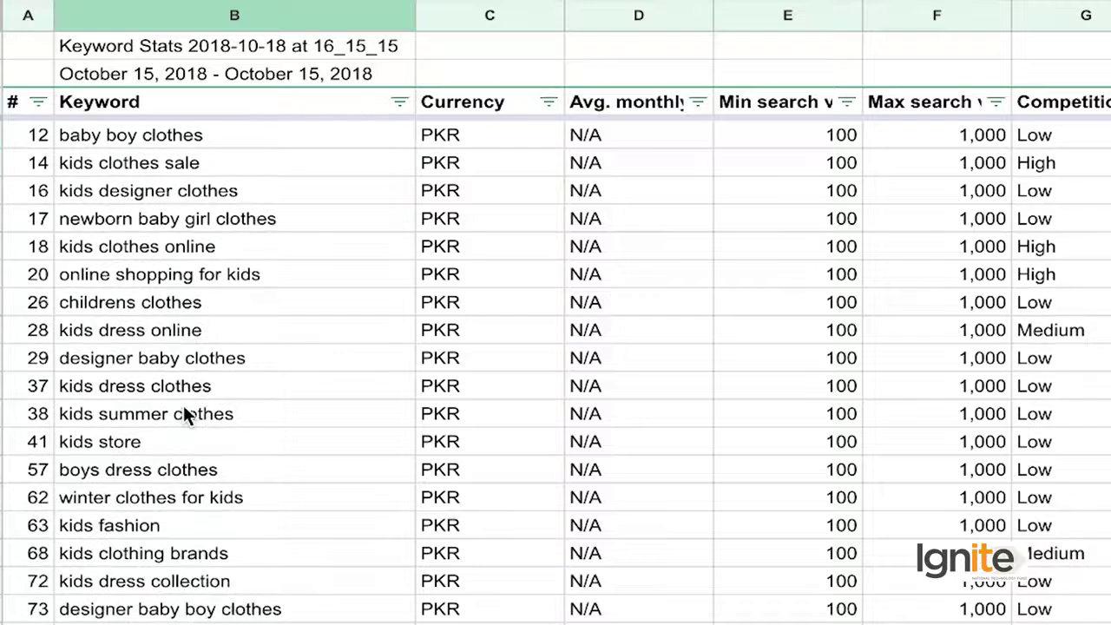
scroll(183, 415, "down", 1)
scroll(183, 408, "down", 4)
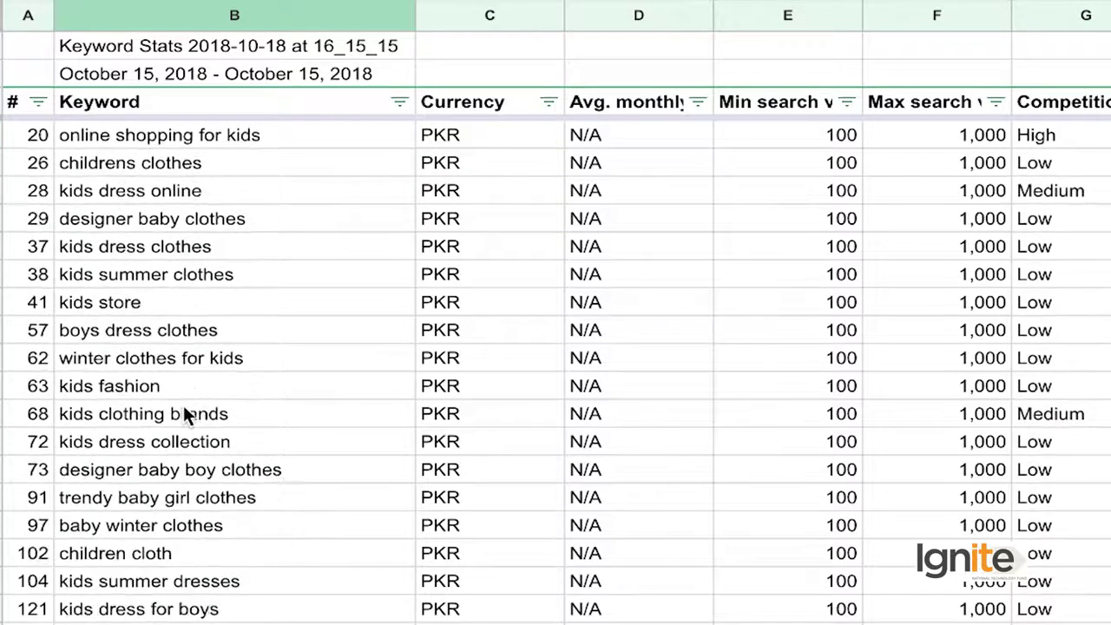
scroll(184, 405, "down", 1)
scroll(183, 404, "up", 6)
left_click(145, 218)
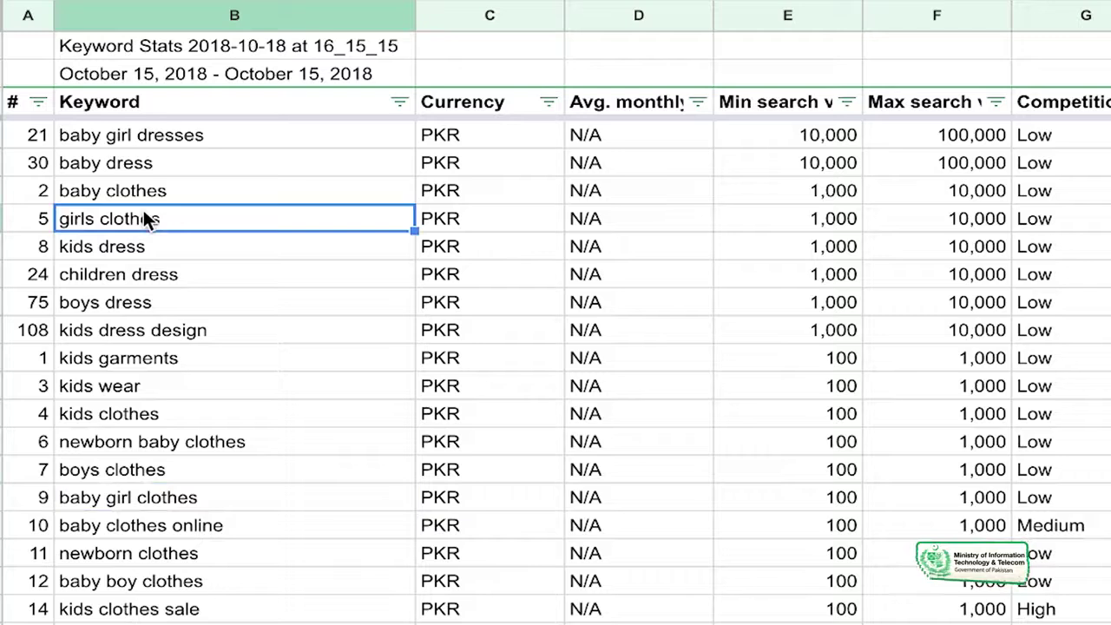
Highlight the keyword cells baby girl dresses and newborn baby clothes with a light yellow fill
left_click(239, 141)
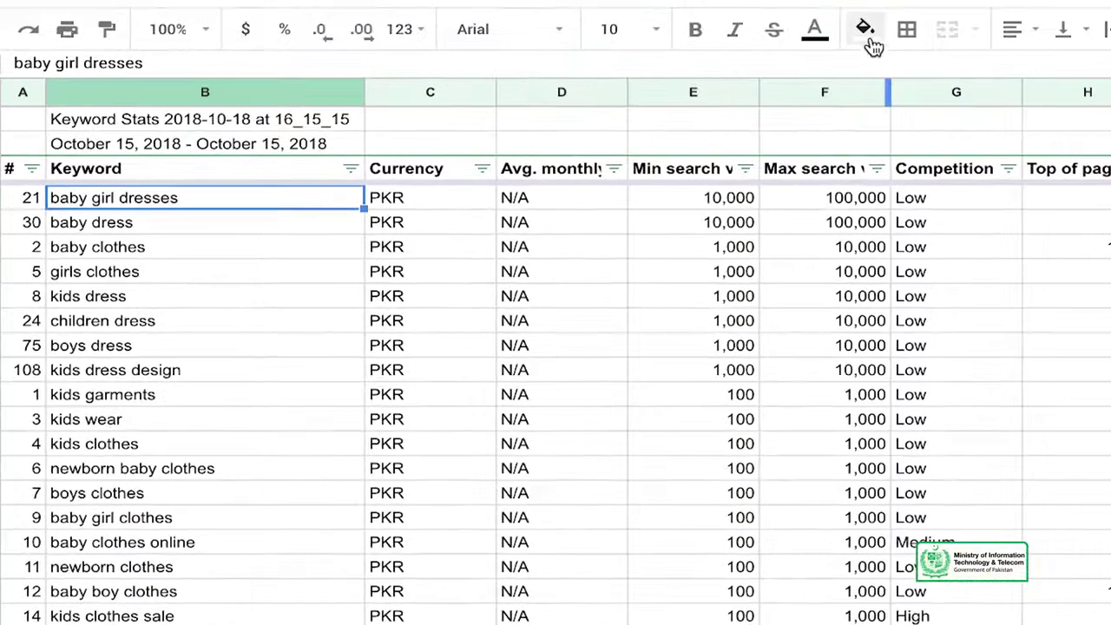
left_click(871, 38)
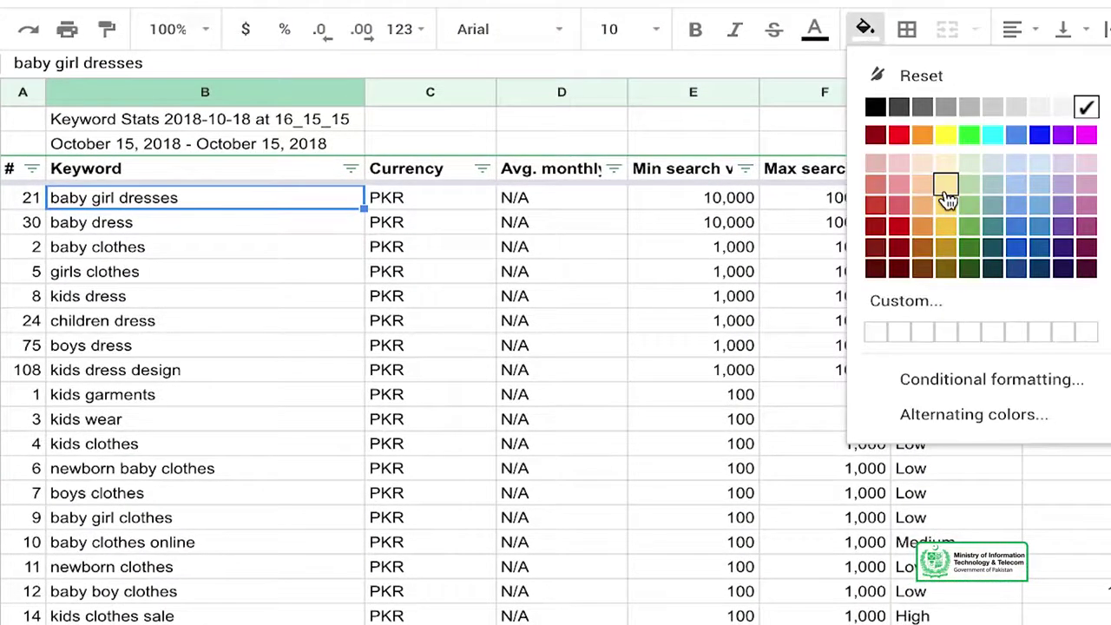
left_click(946, 184)
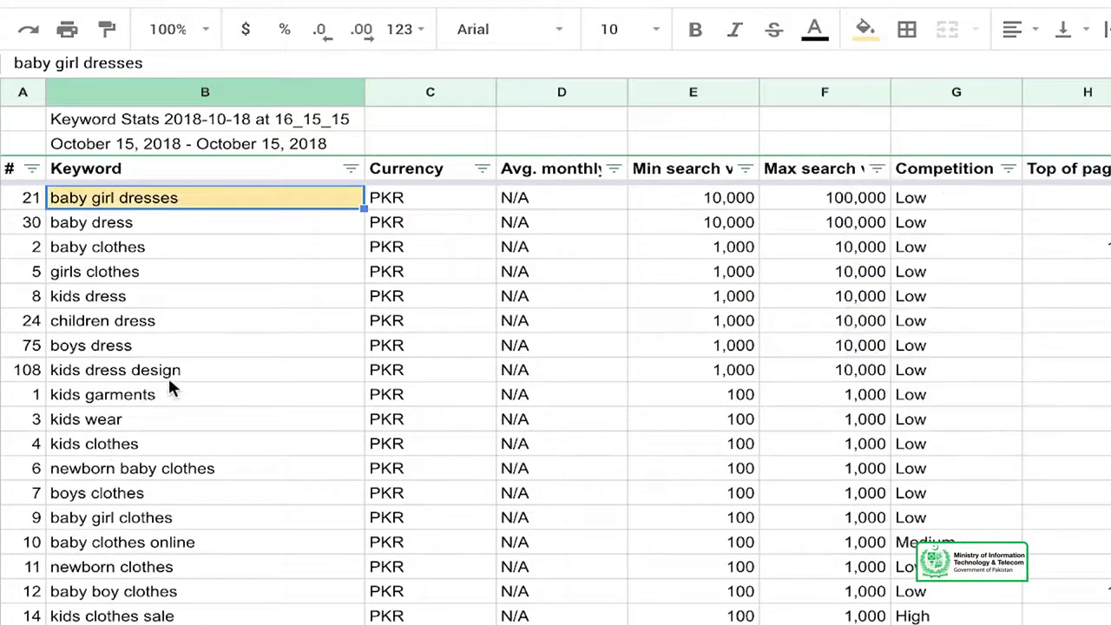
left_click(185, 473)
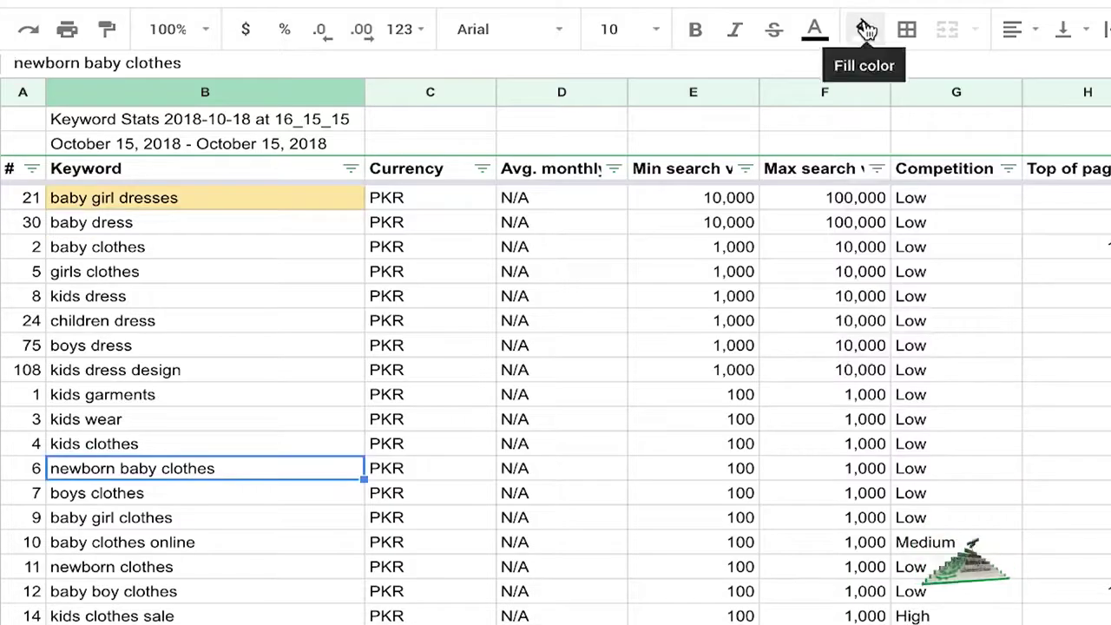
left_click(864, 29)
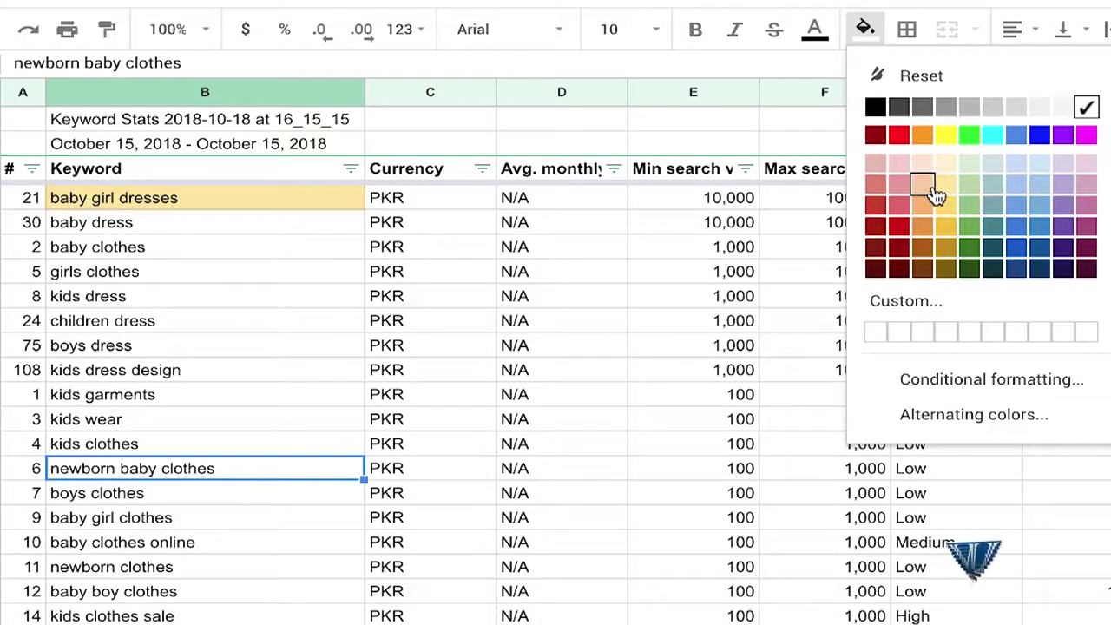
left_click(946, 184)
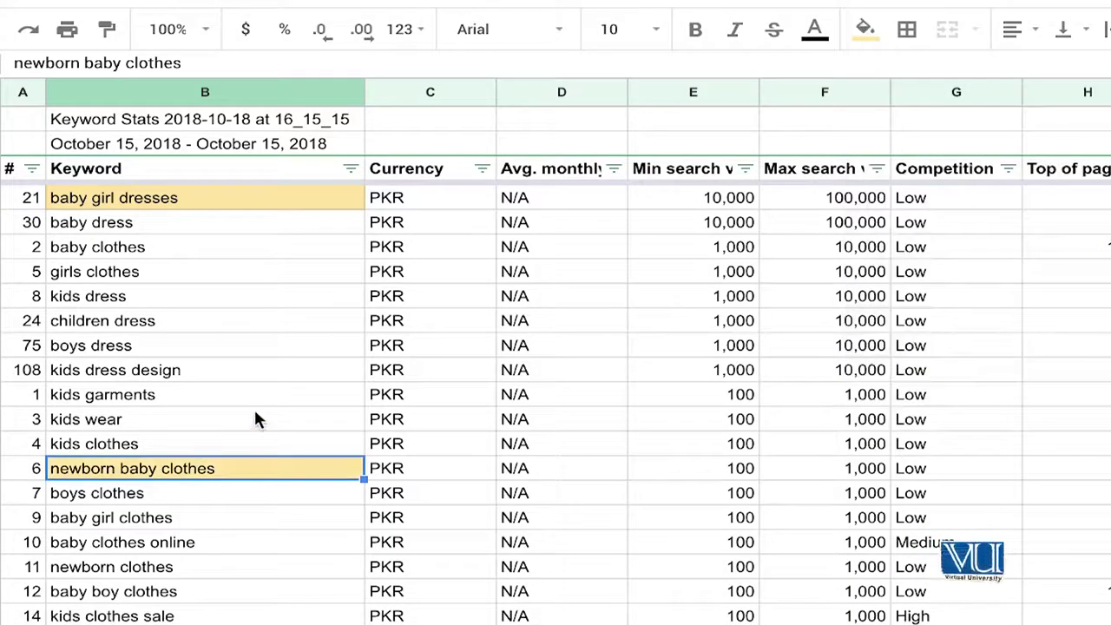
Highlight the newborn baby girl clothes keyword cell with a light green fill
scroll(255, 413, "down", 5)
scroll(256, 418, "down", 2)
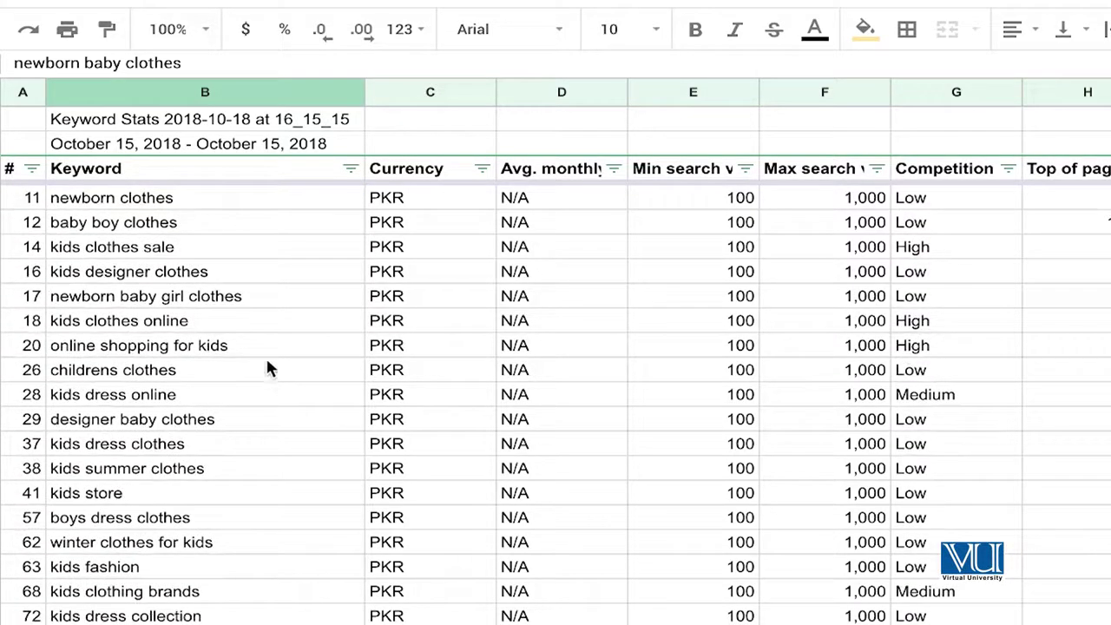
scroll(212, 363, "down", 1)
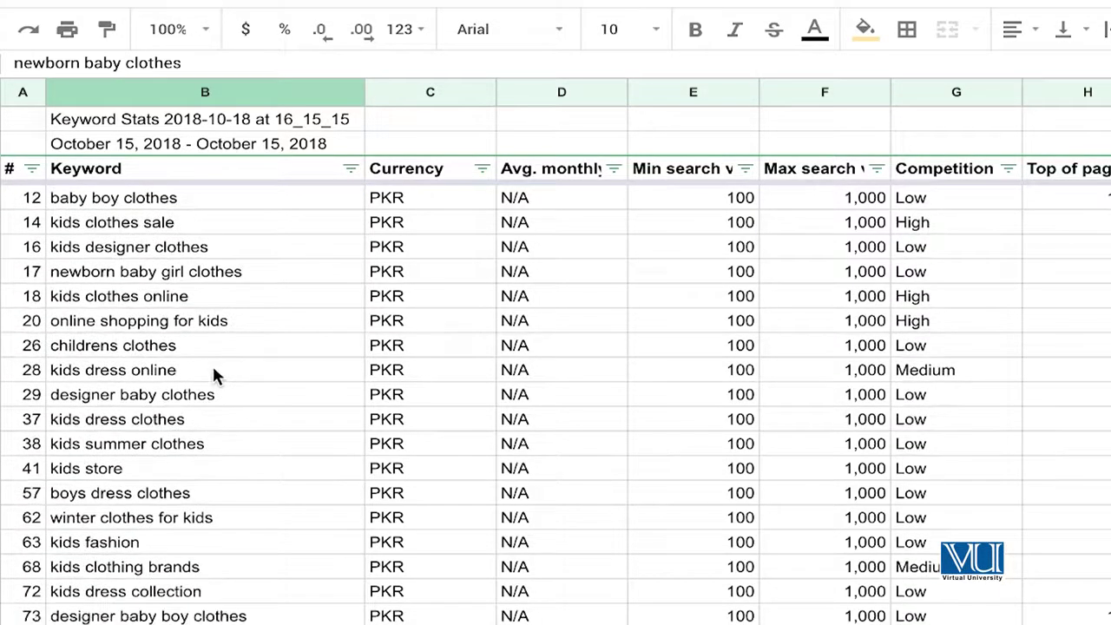
scroll(213, 373, "up", 3)
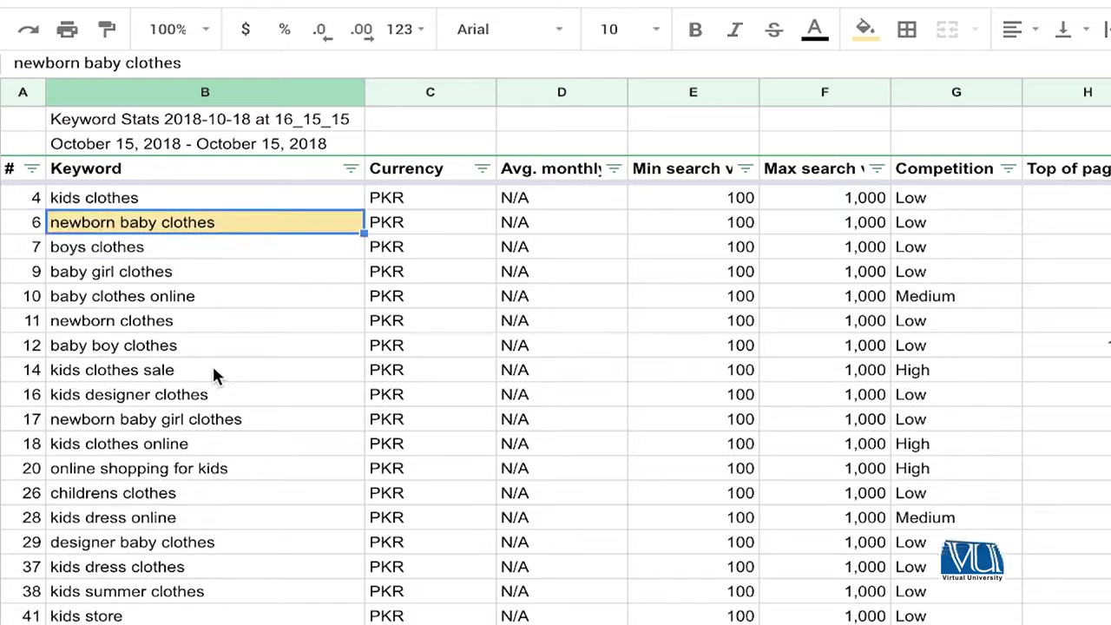
left_click(219, 420)
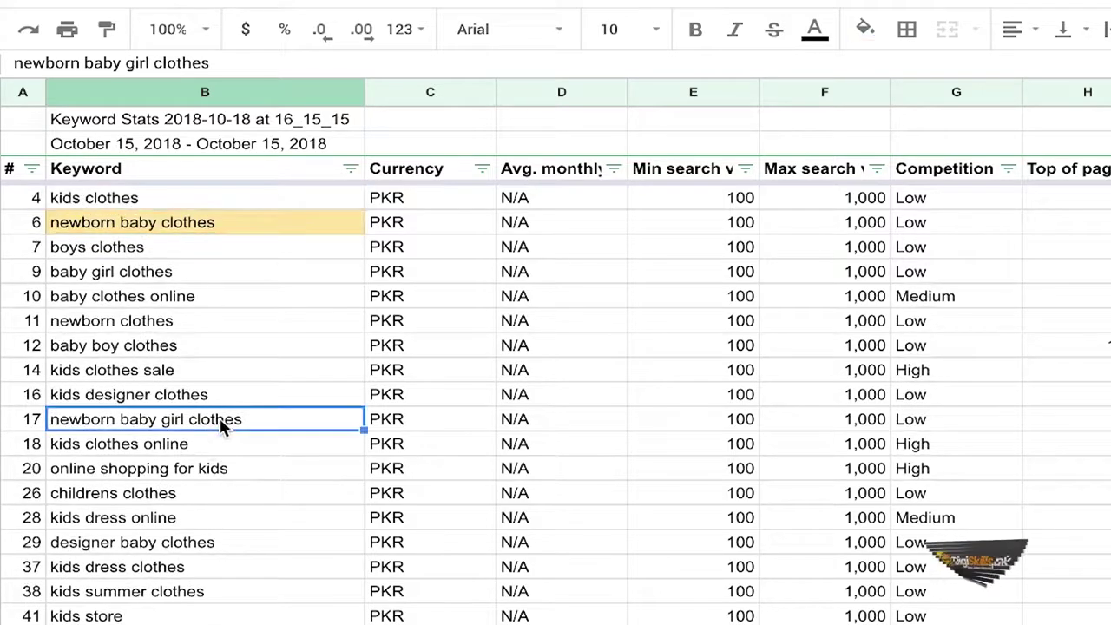
left_click(866, 30)
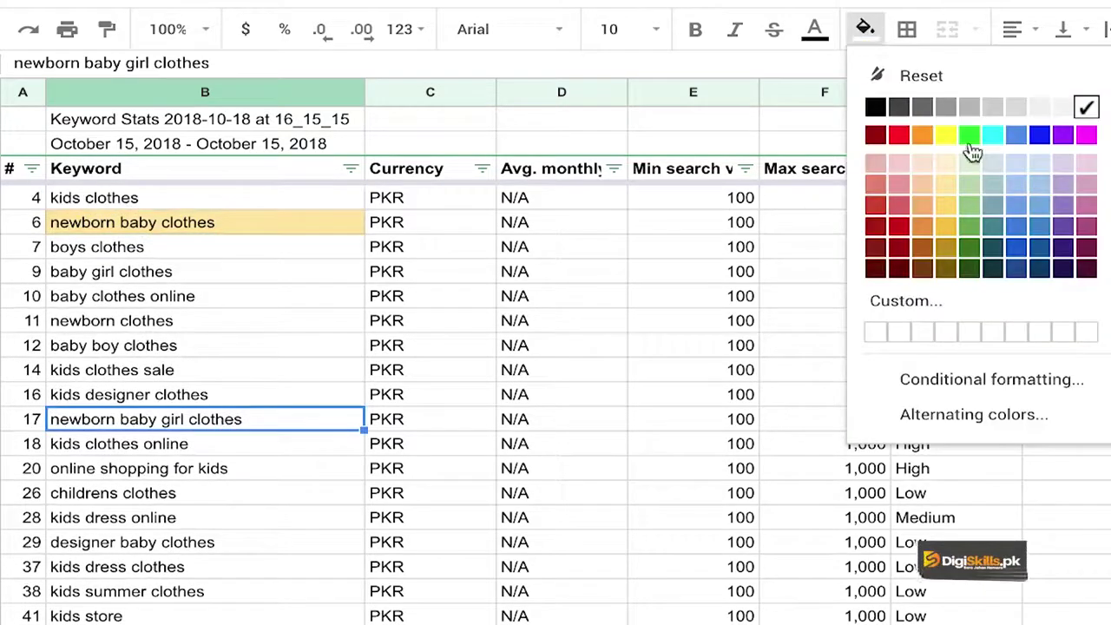
left_click(970, 202)
Give the online shopping for kids keyword cell the same light green fill
left_click(231, 523)
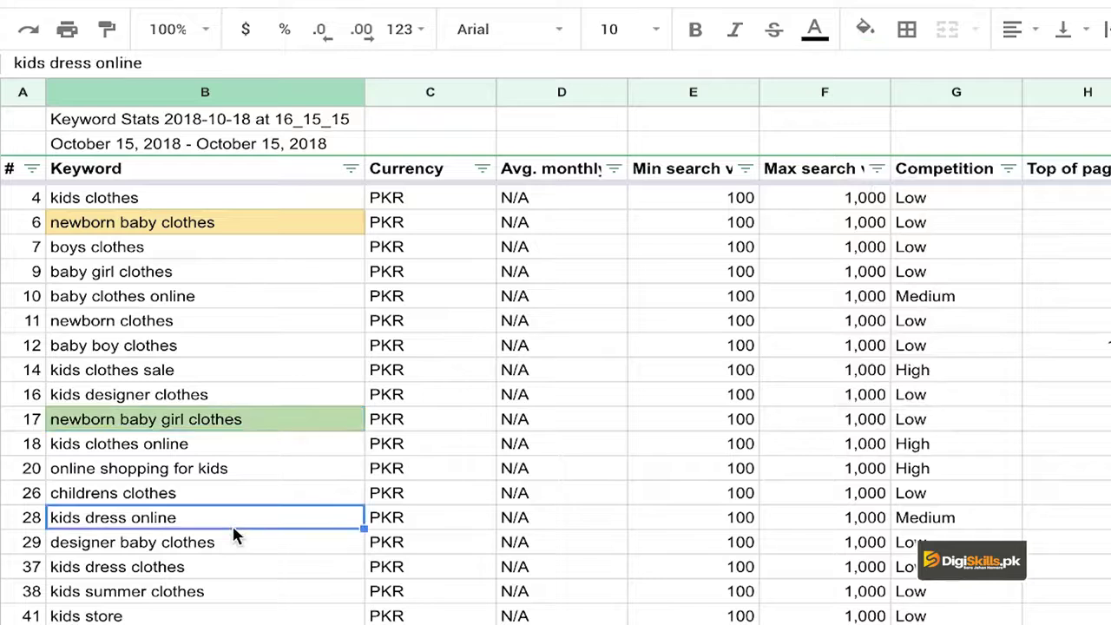
scroll(232, 524, "down", 2)
left_click(216, 374)
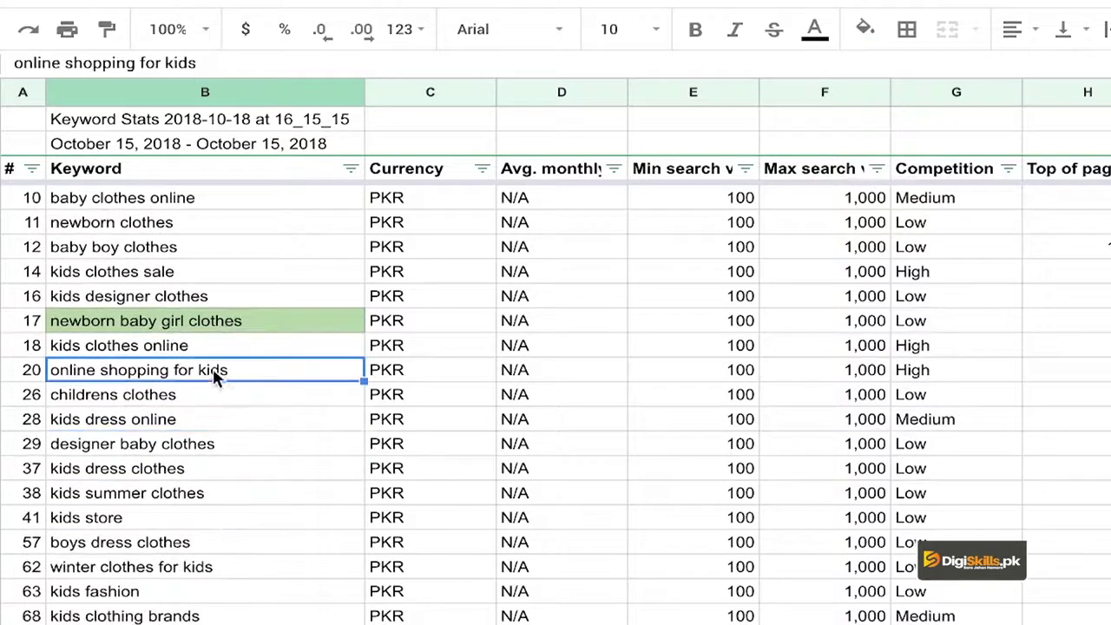
left_click(871, 37)
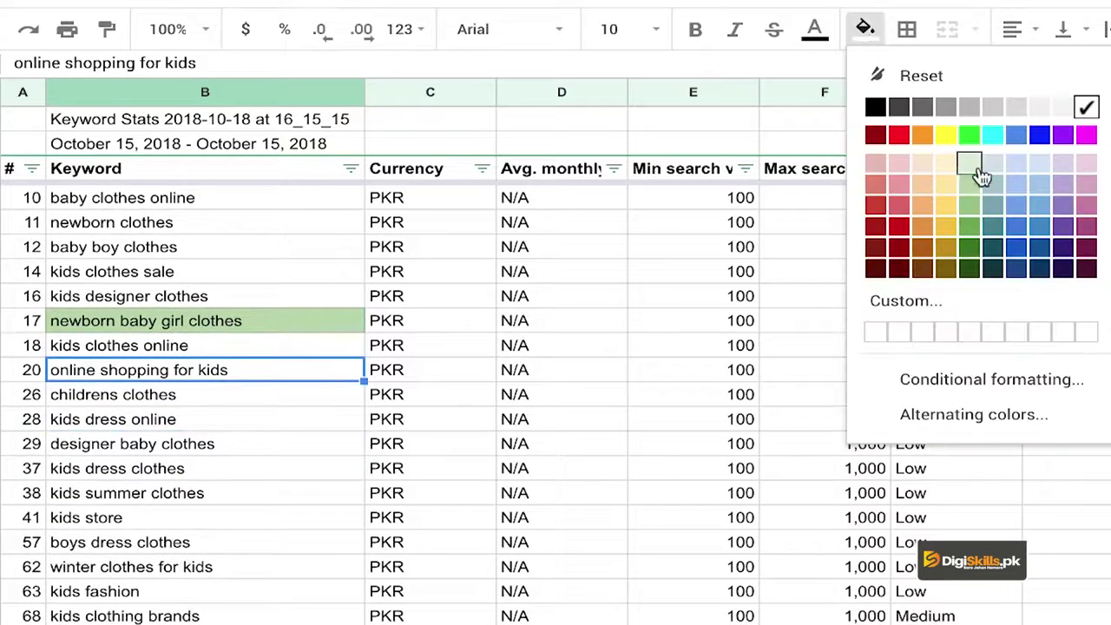
left_click(970, 196)
Look through the remaining keywords from designer baby clothes down into the 10 to 100 search-volume range
left_click(206, 439)
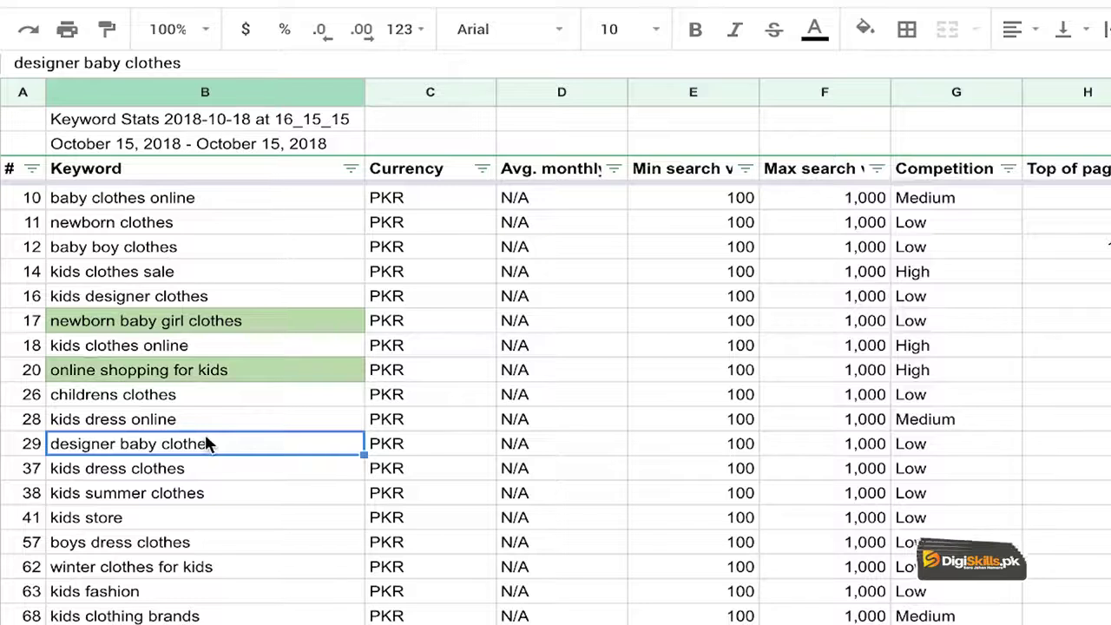
scroll(206, 439, "down", 2)
scroll(206, 438, "down", 3)
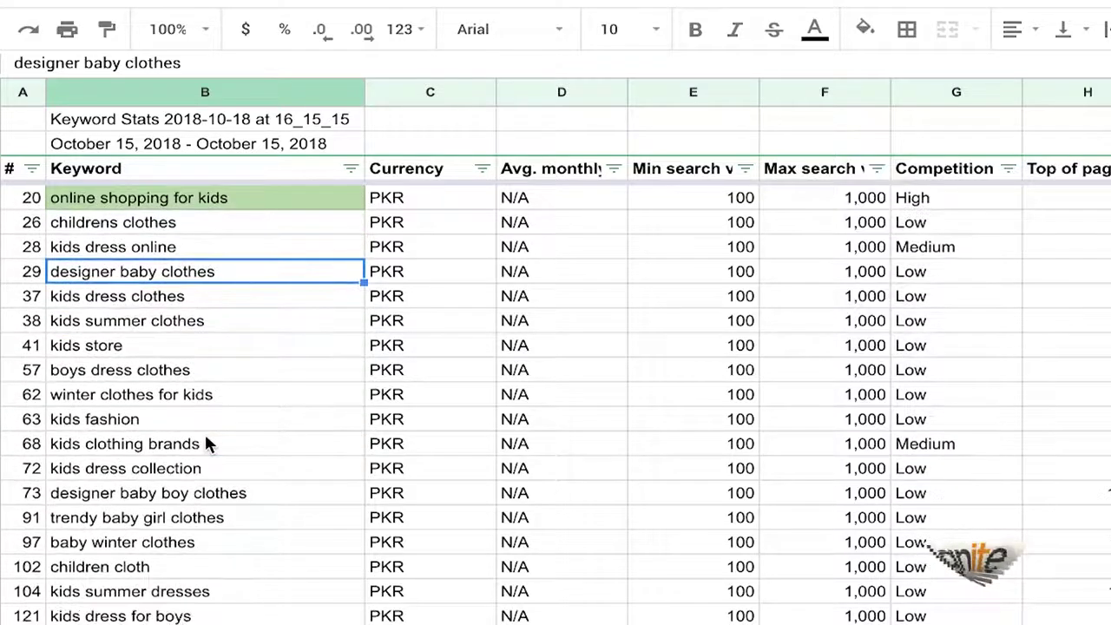
scroll(208, 502, "down", 1)
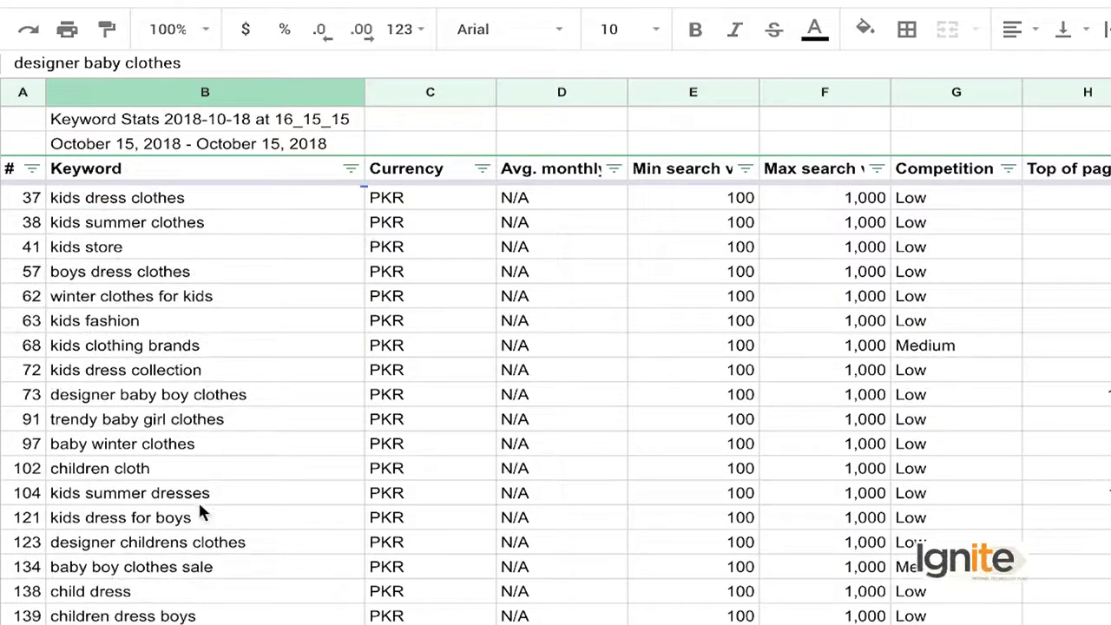
scroll(232, 555, "down", 6)
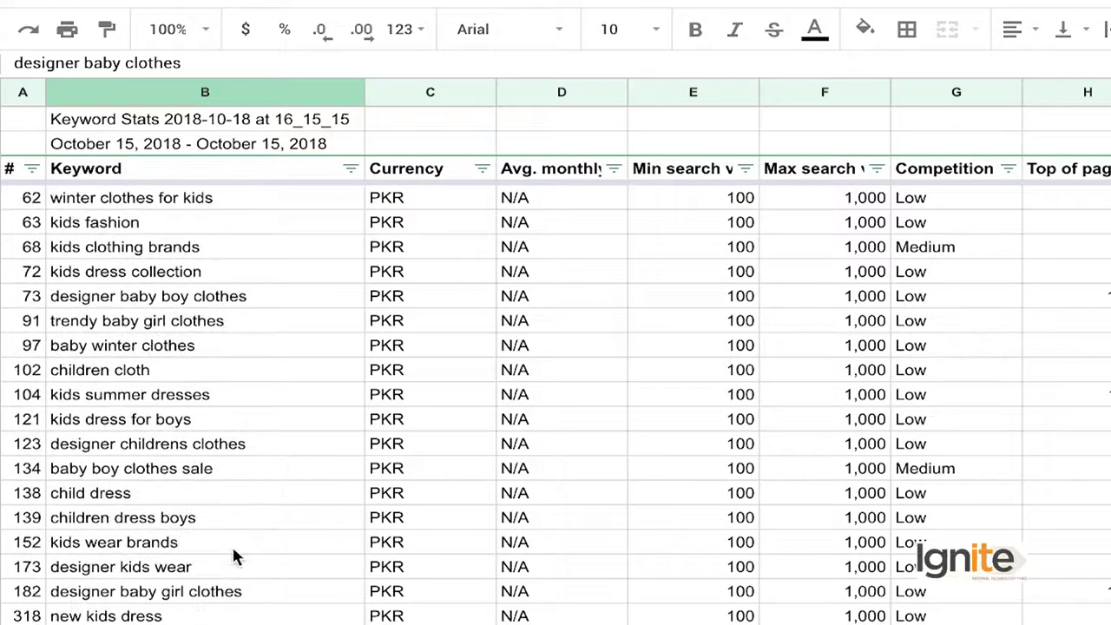
scroll(233, 550, "down", 5)
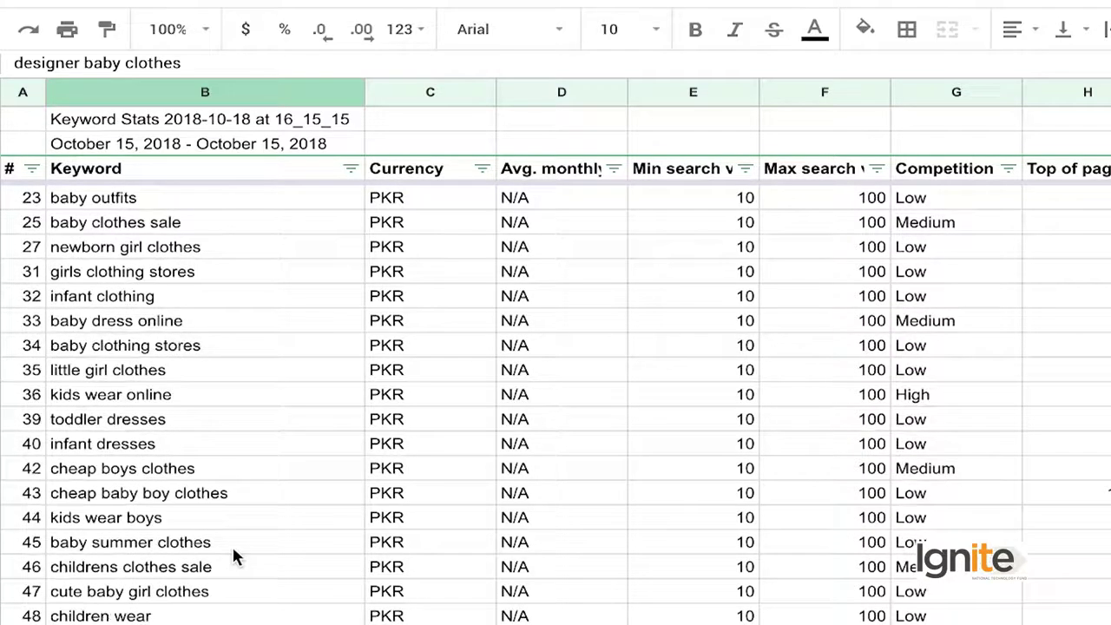
scroll(233, 549, "down", 2)
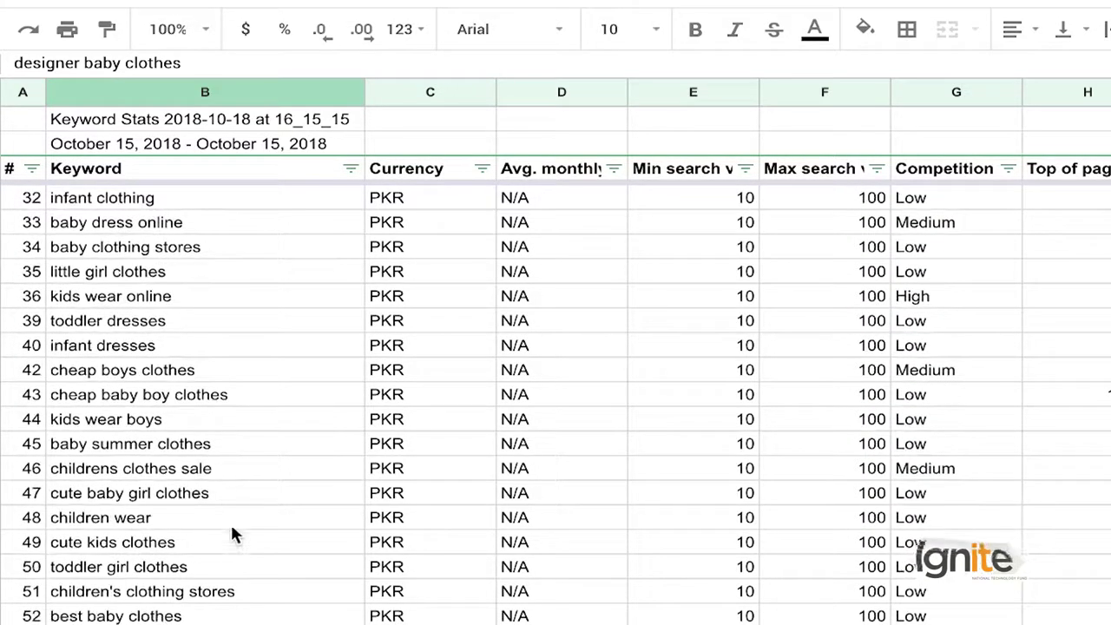
Highlight the keyword cells cheap boys clothes and cheap baby boy clothes with a light green fill
left_click(171, 371)
left_click_drag(171, 371, 174, 396)
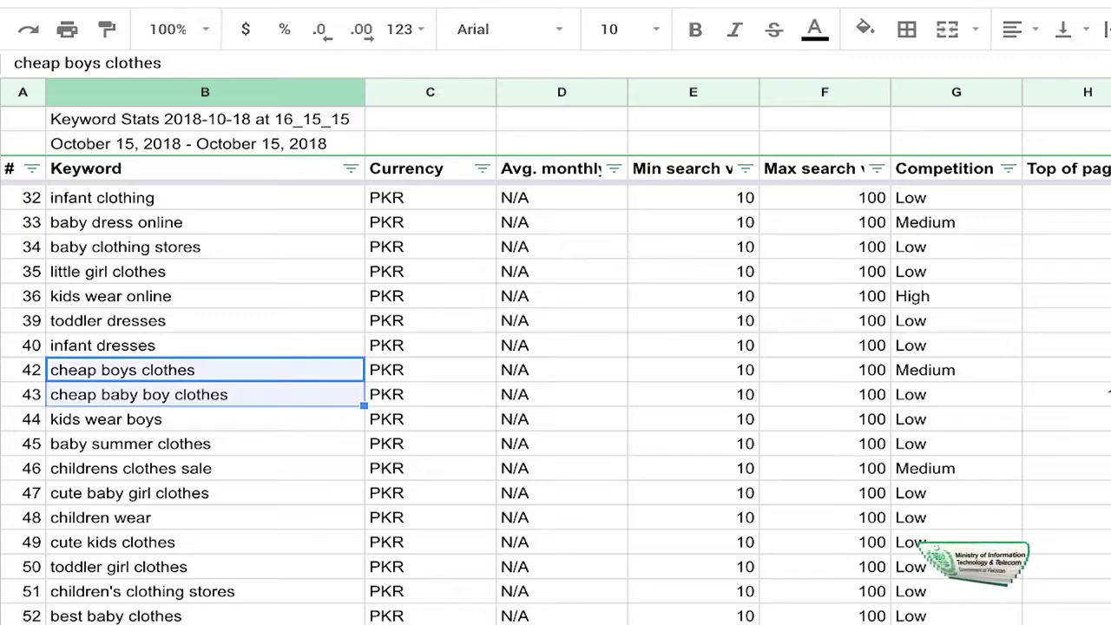
left_click(867, 31)
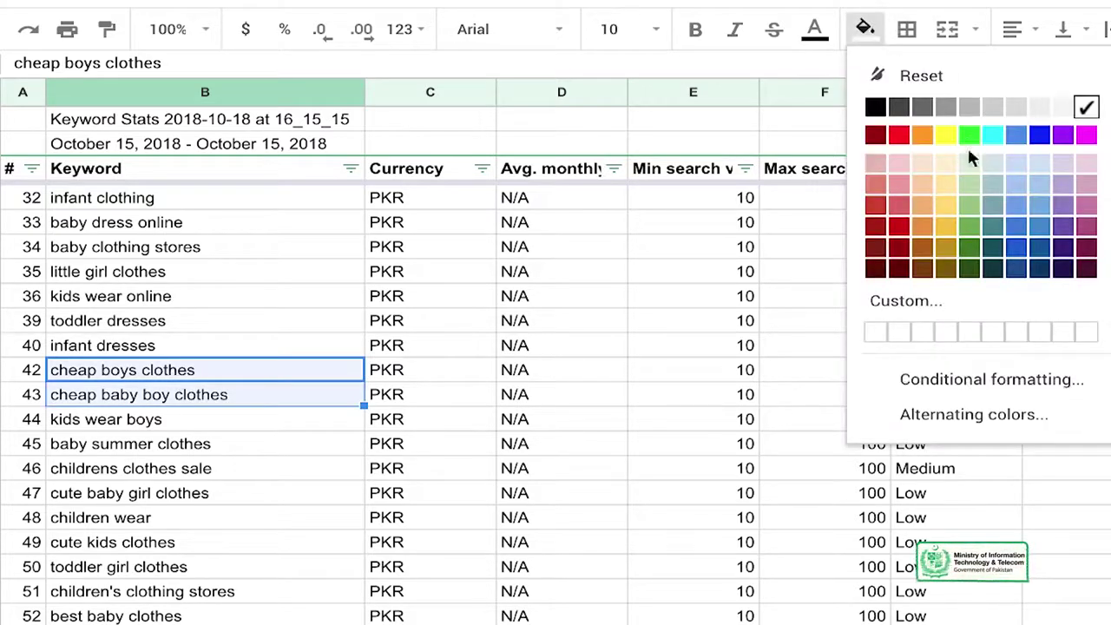
left_click(970, 186)
Give the children's clothing stores keyword cell a light green fill
left_click(165, 450)
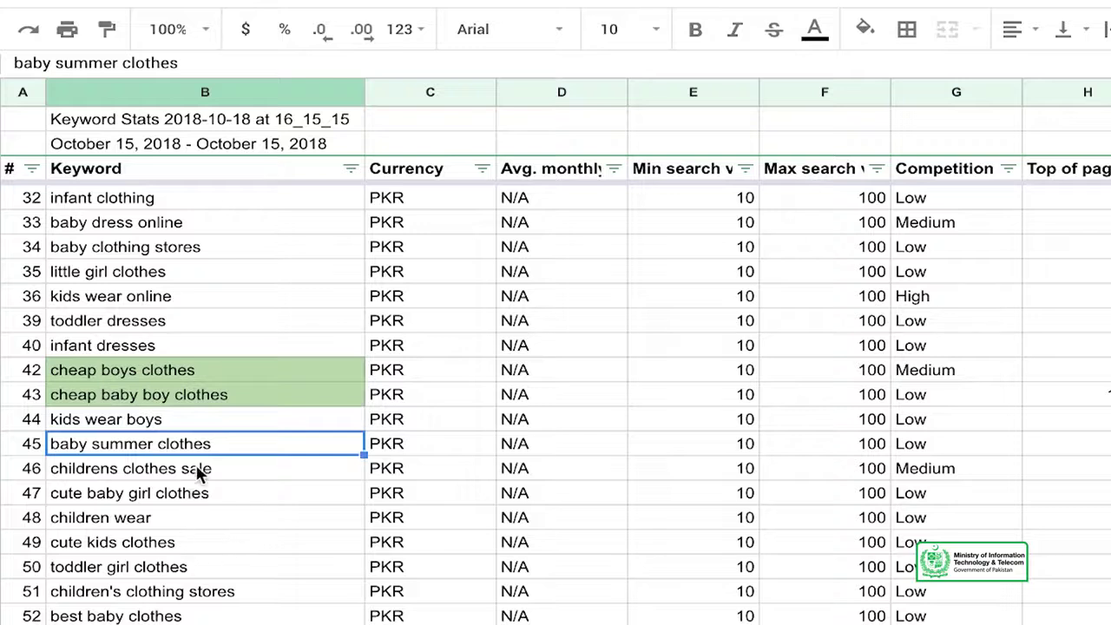
scroll(200, 473, "down", 1)
scroll(197, 472, "down", 1)
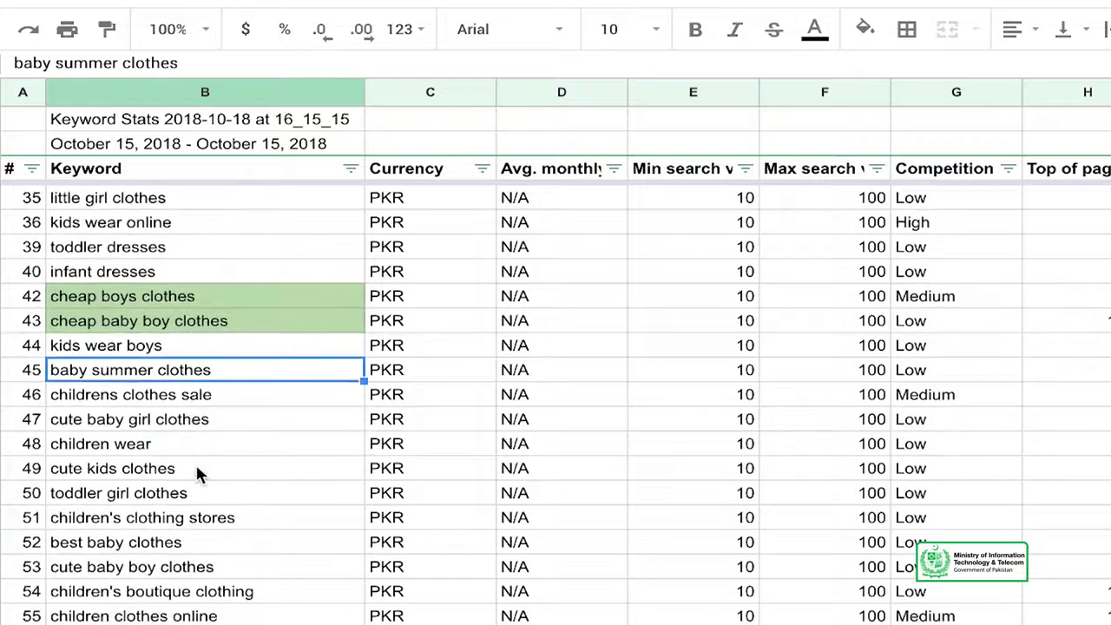
scroll(197, 421, "down", 1)
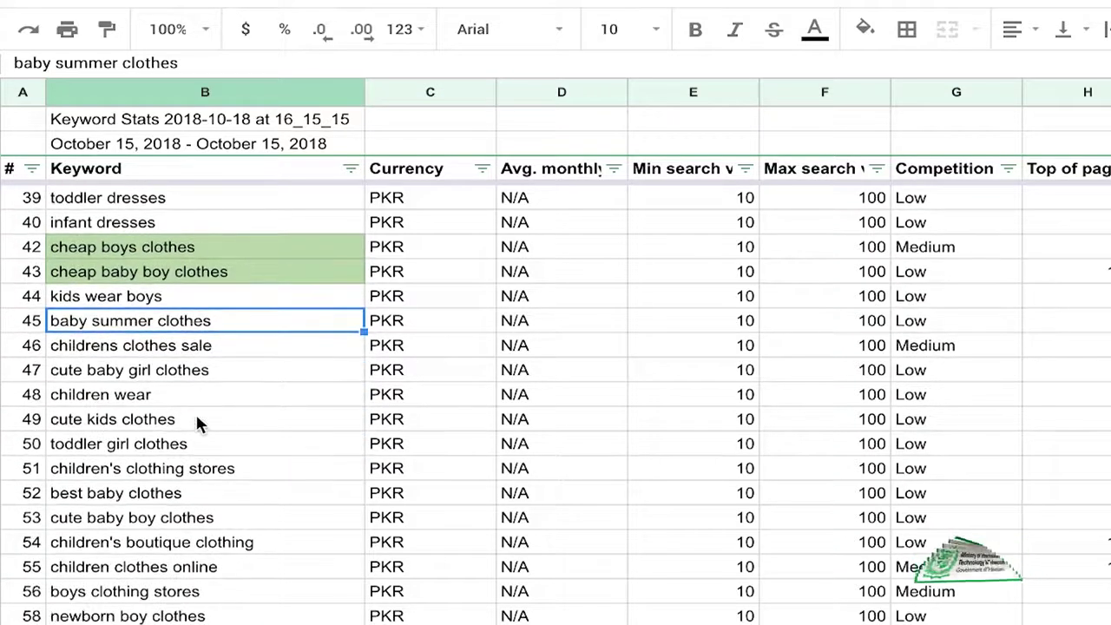
left_click(203, 466)
left_click(865, 30)
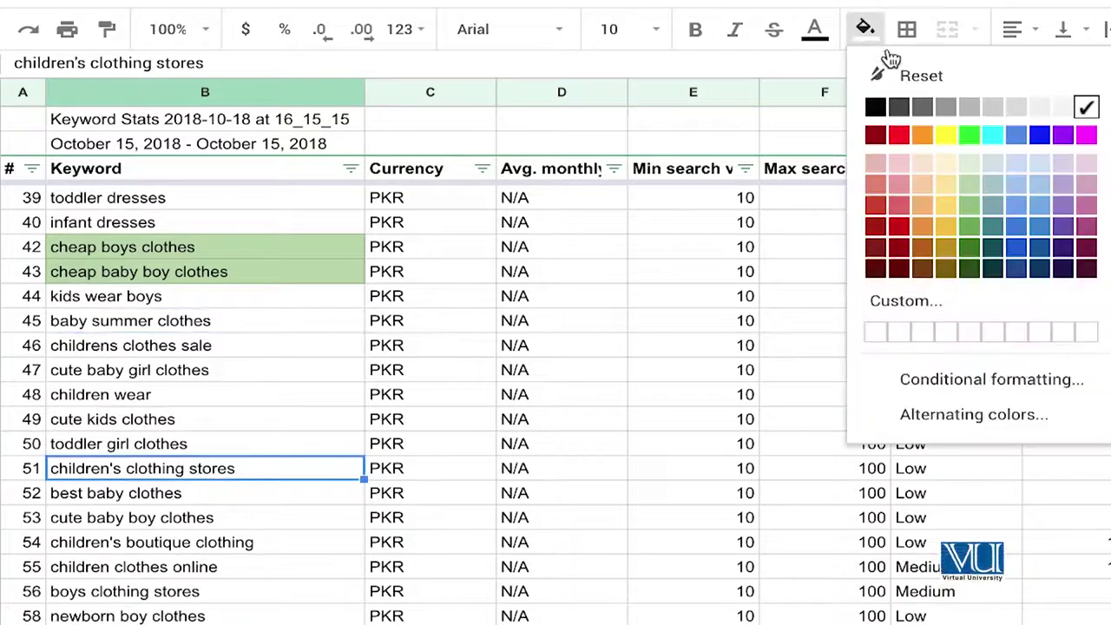
left_click(969, 204)
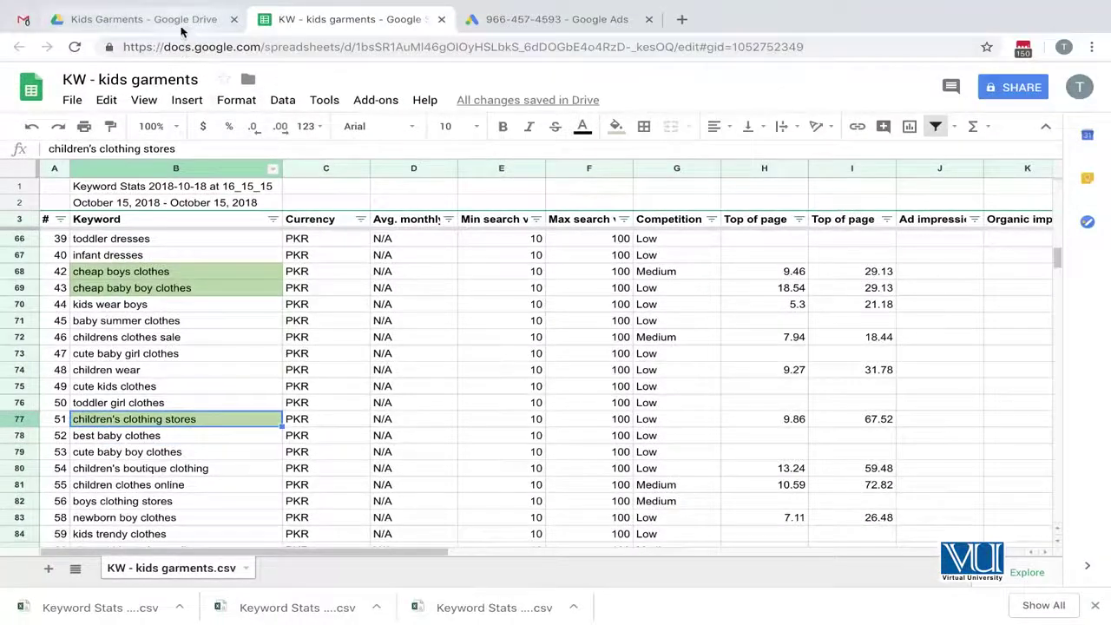
Switch to Google Drive and open the KW - gents garments sheet from the Gents Garments folder under Keyword Research
left_click(205, 21)
left_click(480, 132)
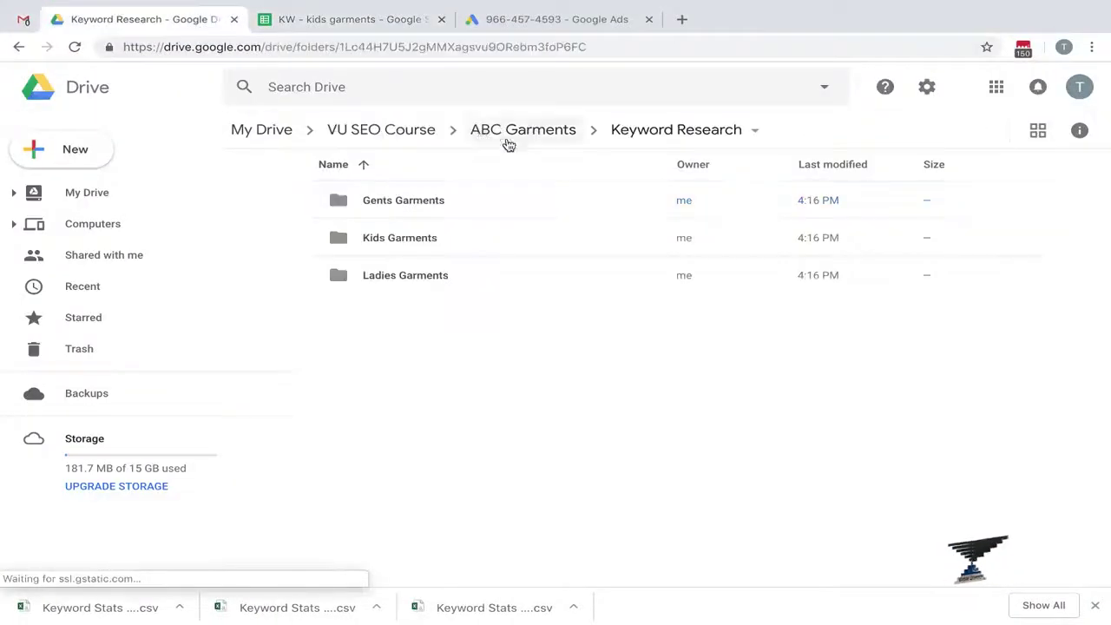
double_click(439, 202)
double_click(407, 202)
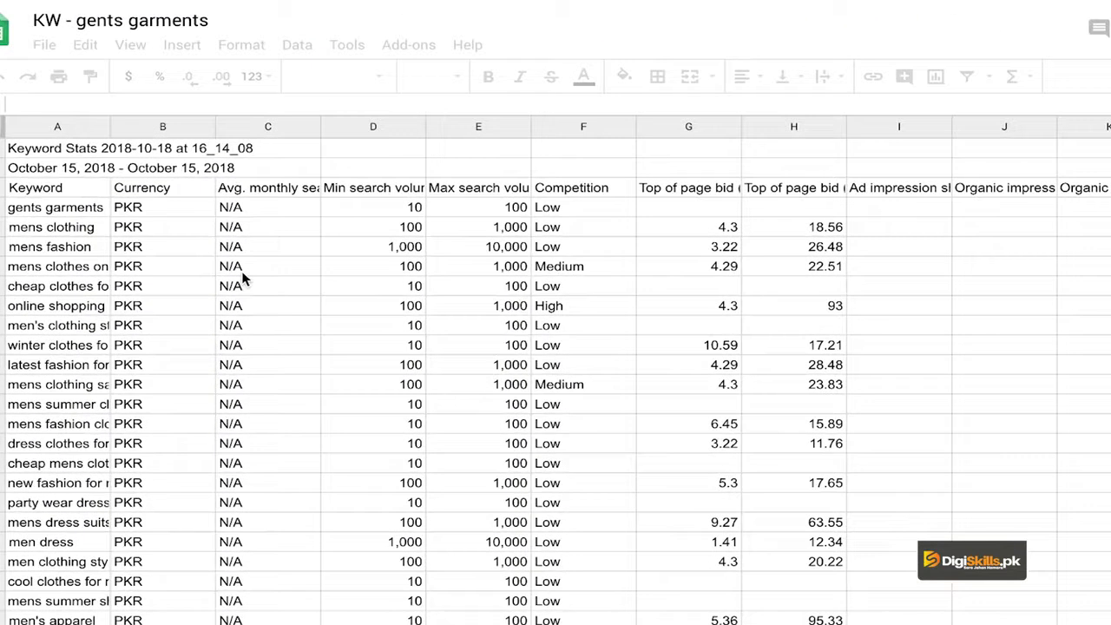
Freeze the top three rows through the Keyword header and widen the Keyword column until the full keywords fit
left_click(57, 178)
left_click(49, 193)
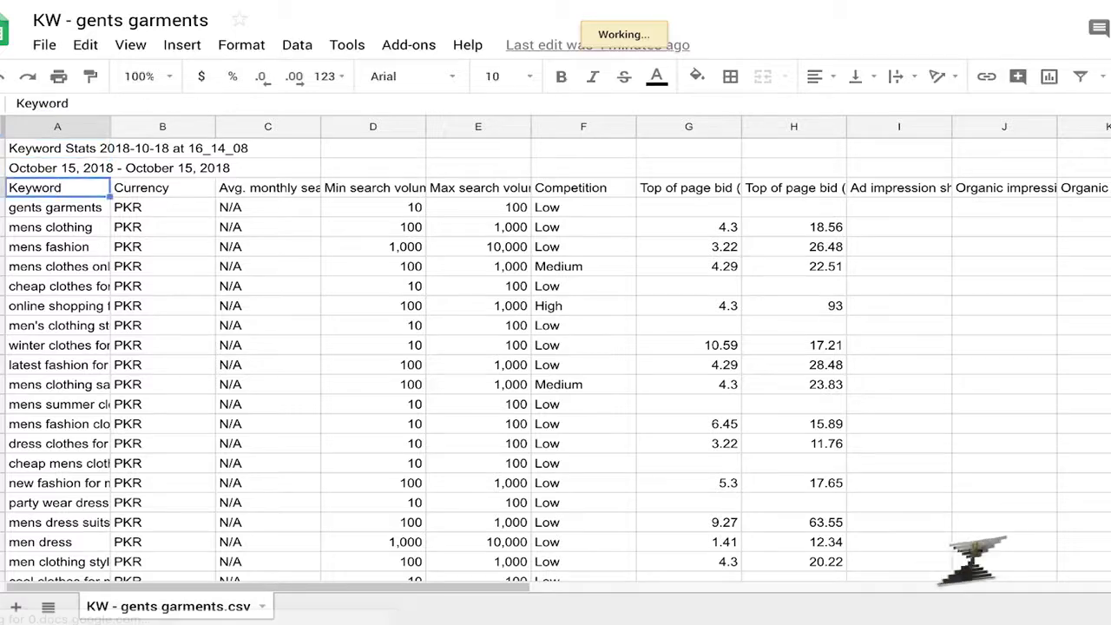
left_click_drag(4, 137, 4, 198)
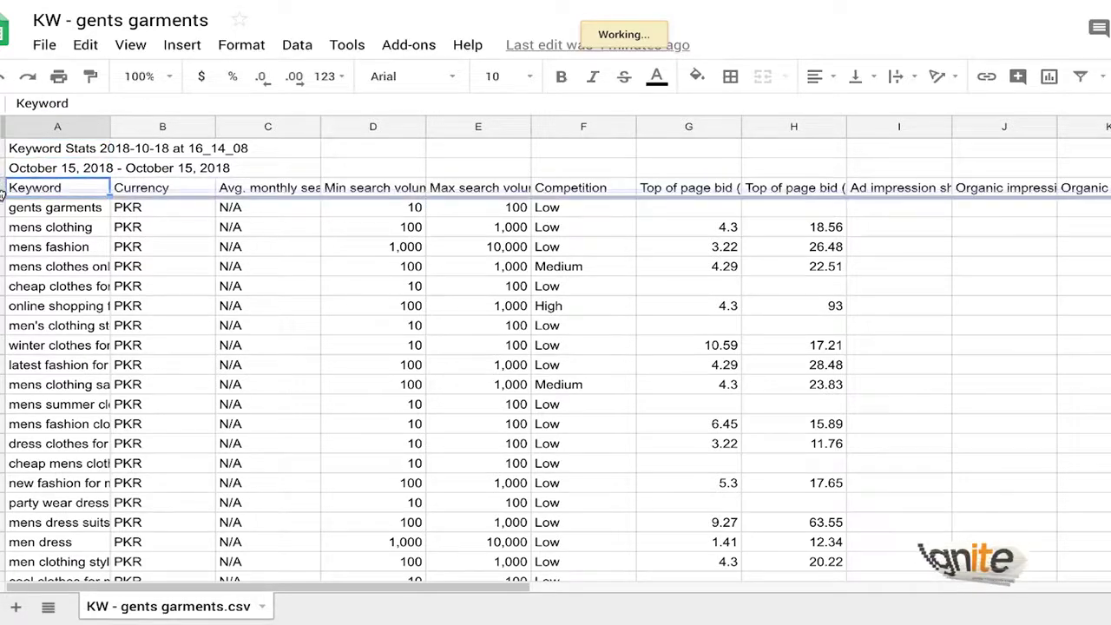
left_click(62, 211)
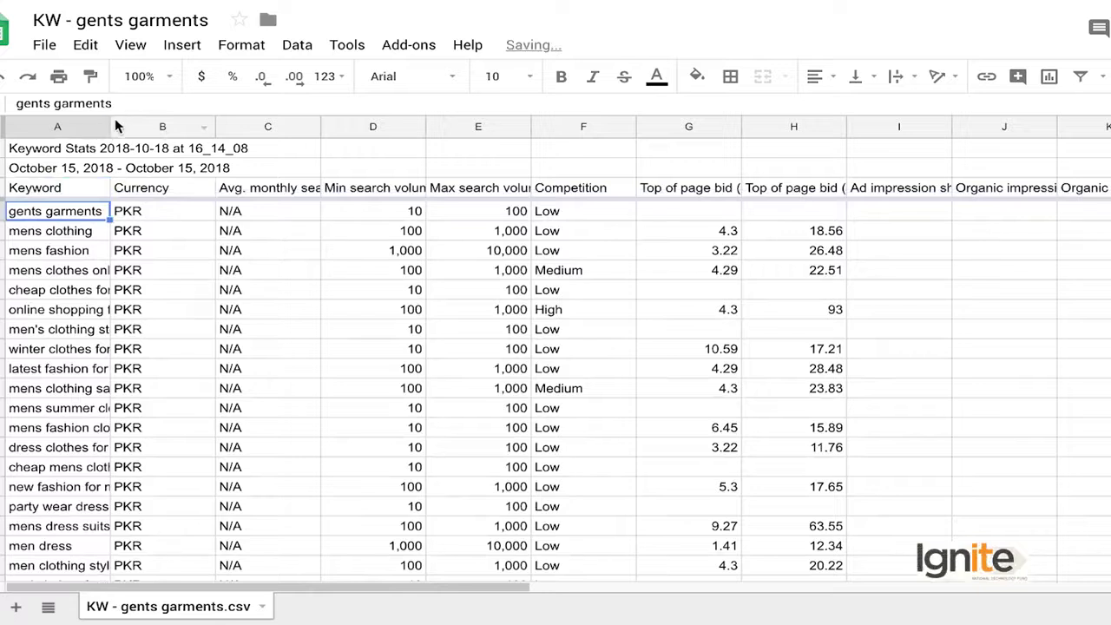
left_click_drag(109, 127, 276, 130)
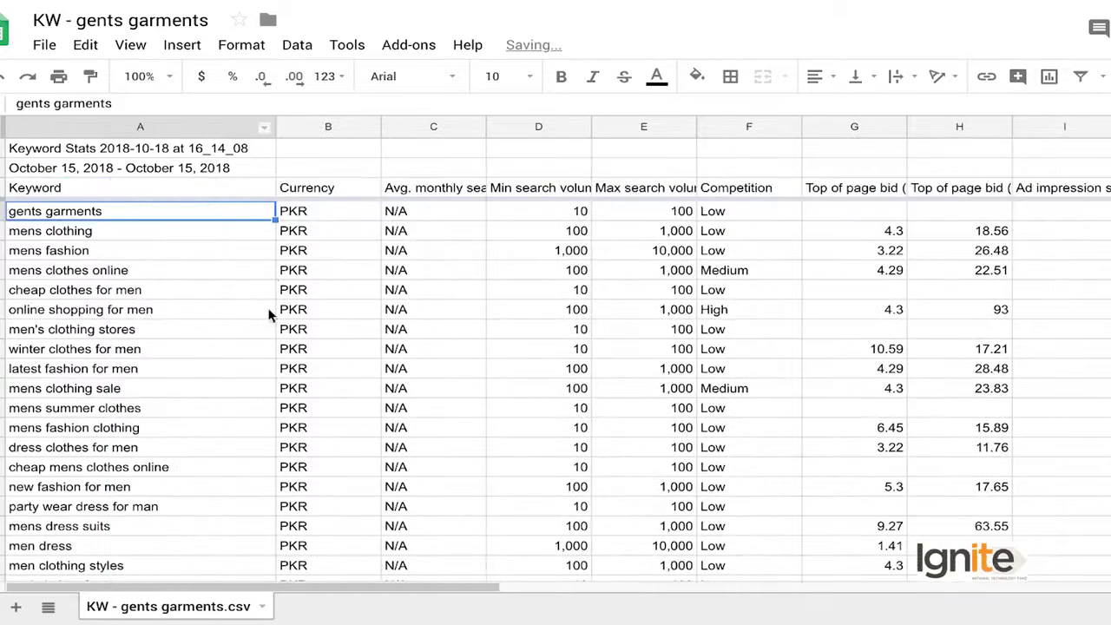
Apply a filter to the whole keyword table, starting from the Keyword header row
left_click(165, 189)
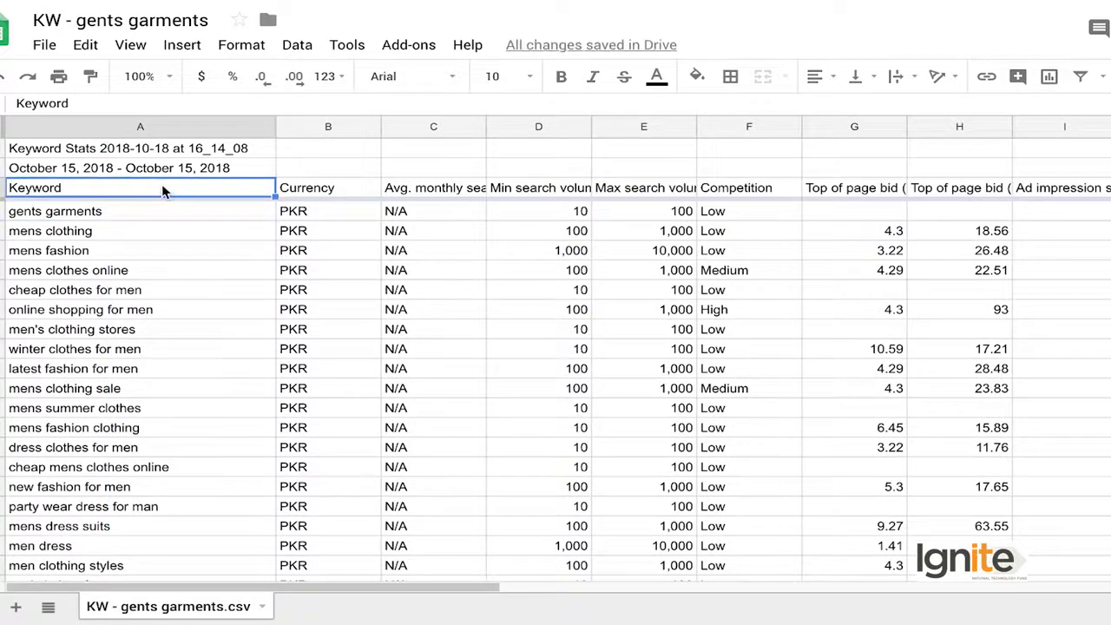
key("ctrl+shift+Right")
key("ctrl+shift+Down")
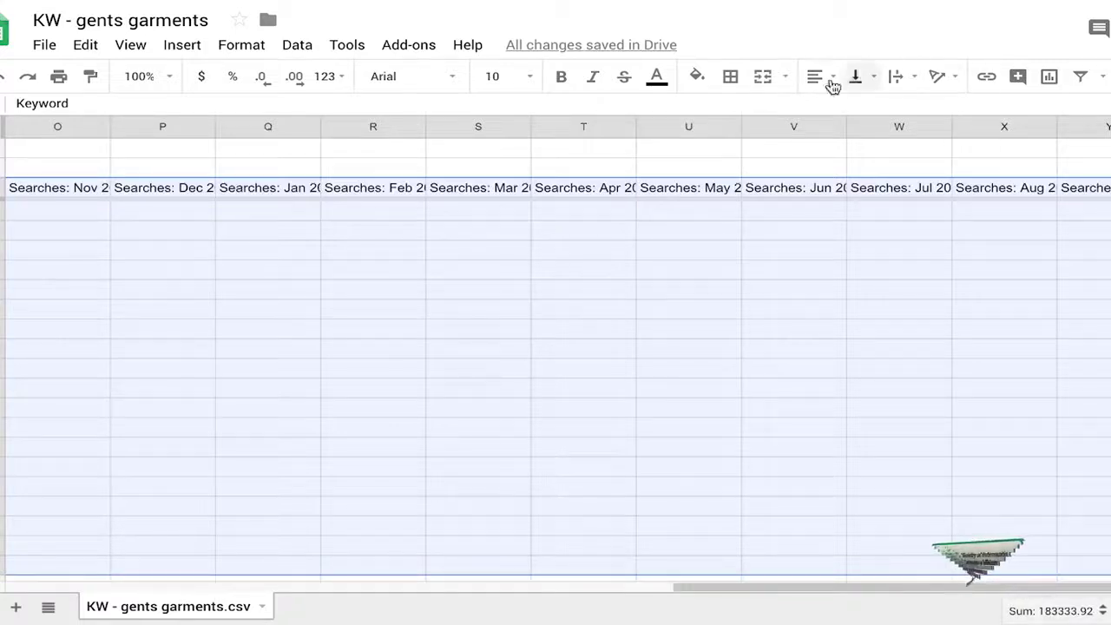
left_click(1081, 76)
left_click(491, 318)
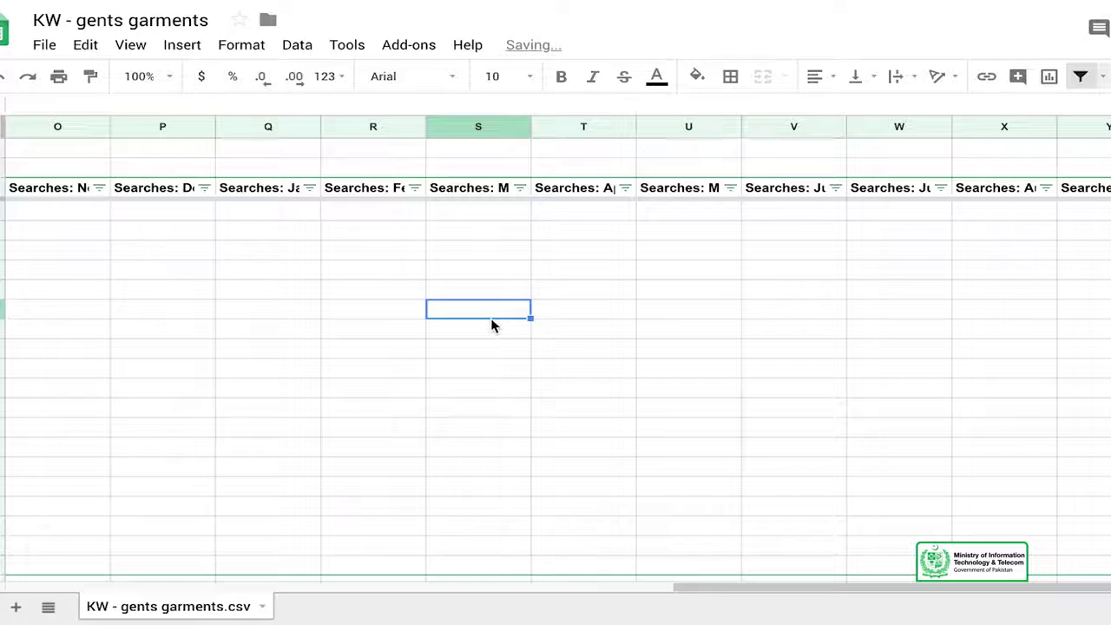
Sort the gents garments table by Min search volume from Z to A
key("ctrl+Home")
key("Down")
key("Down")
key("Down")
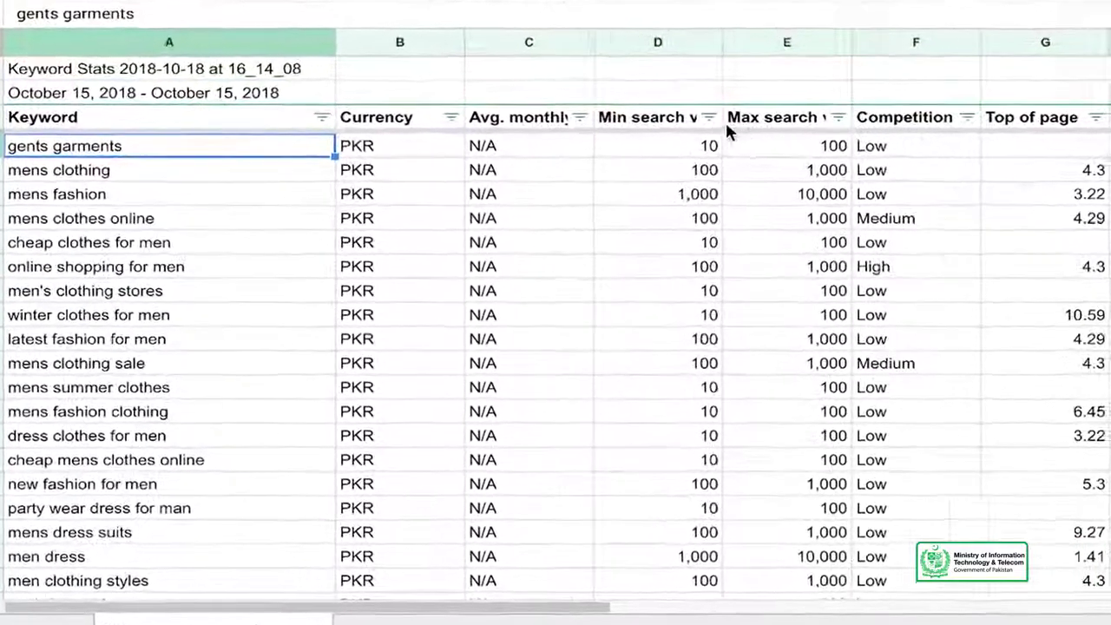
left_click(586, 187)
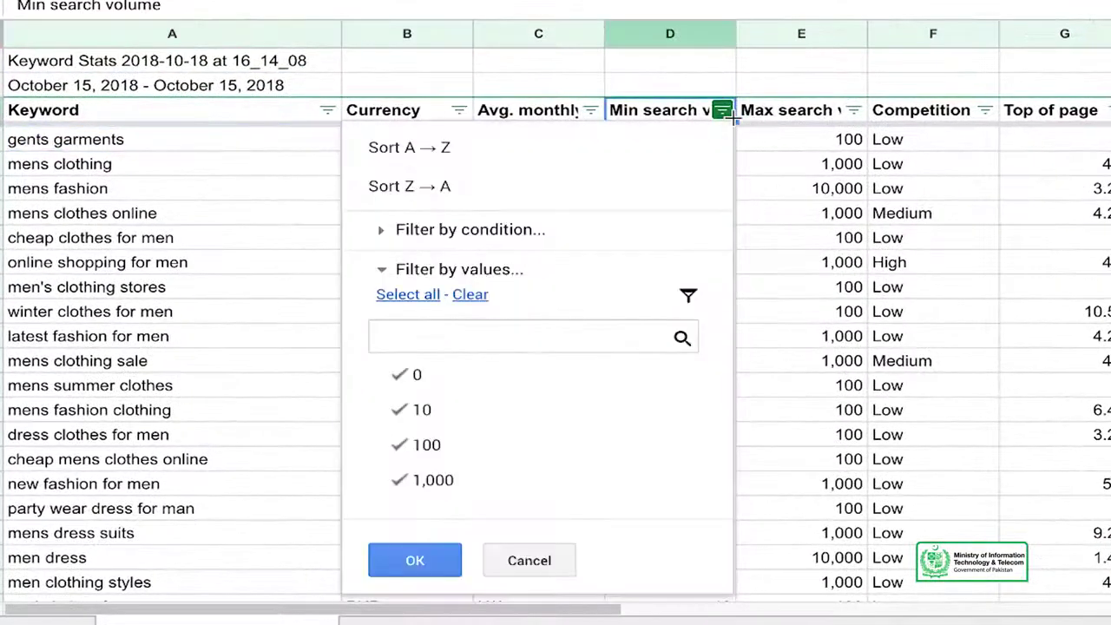
left_click(523, 196)
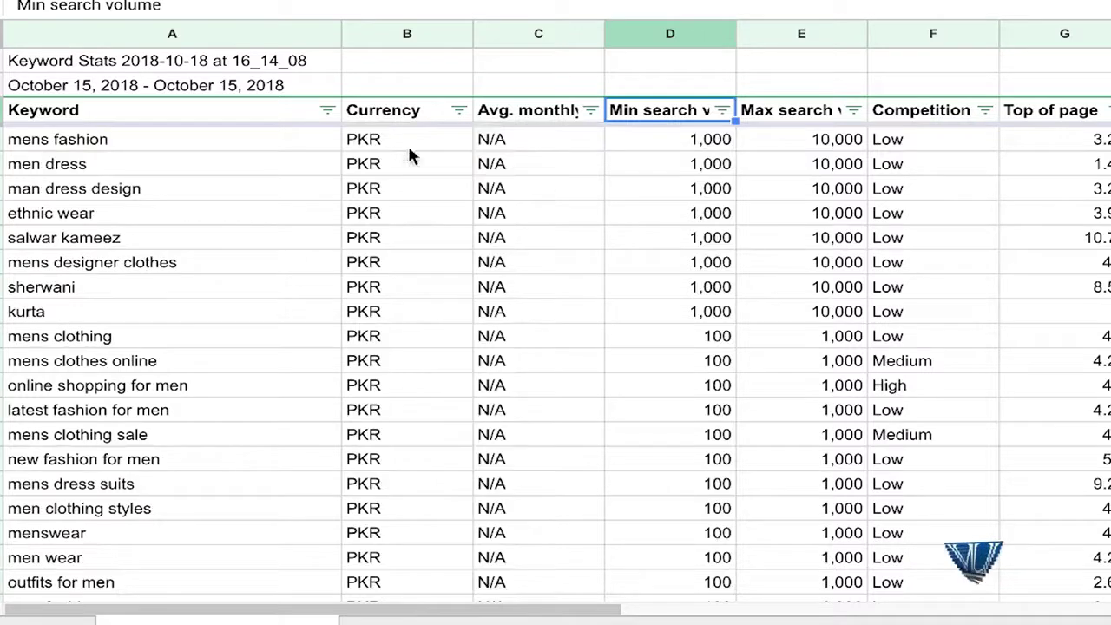
Review the highest-volume gents keywords from mens fashion to kurta and the 100 to 1,000 range below them
left_click(171, 154)
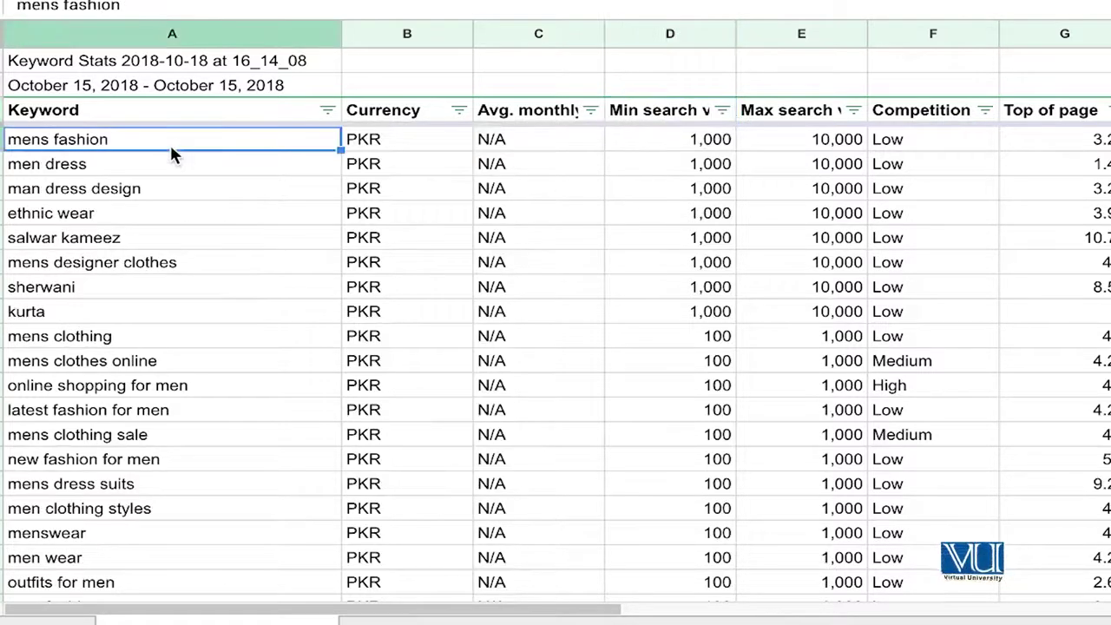
left_click(165, 198)
left_click(94, 246)
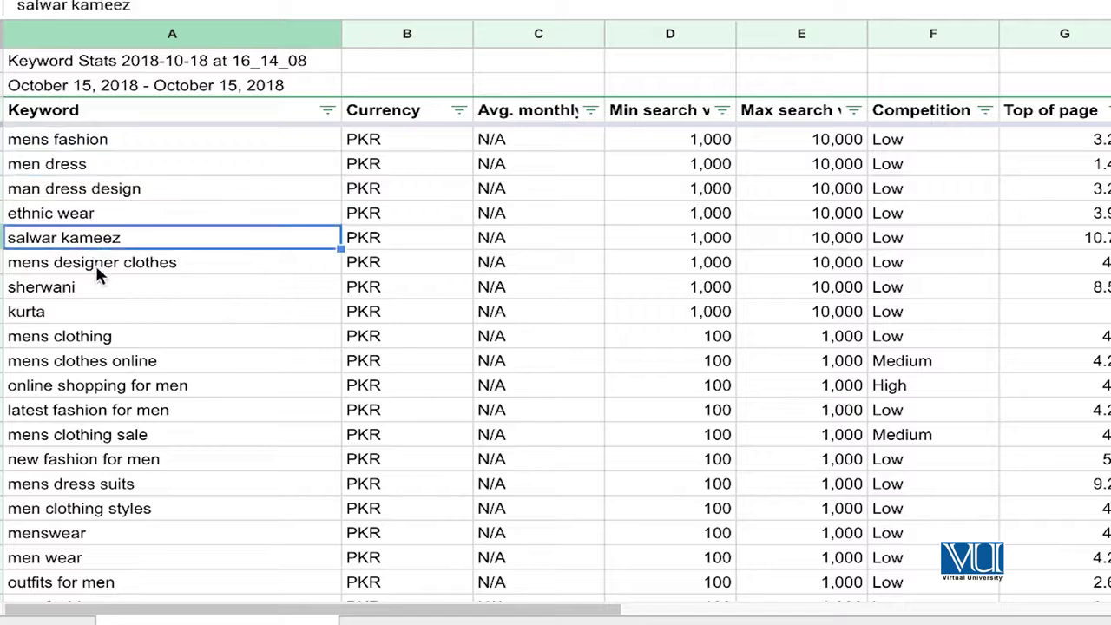
left_click(80, 315)
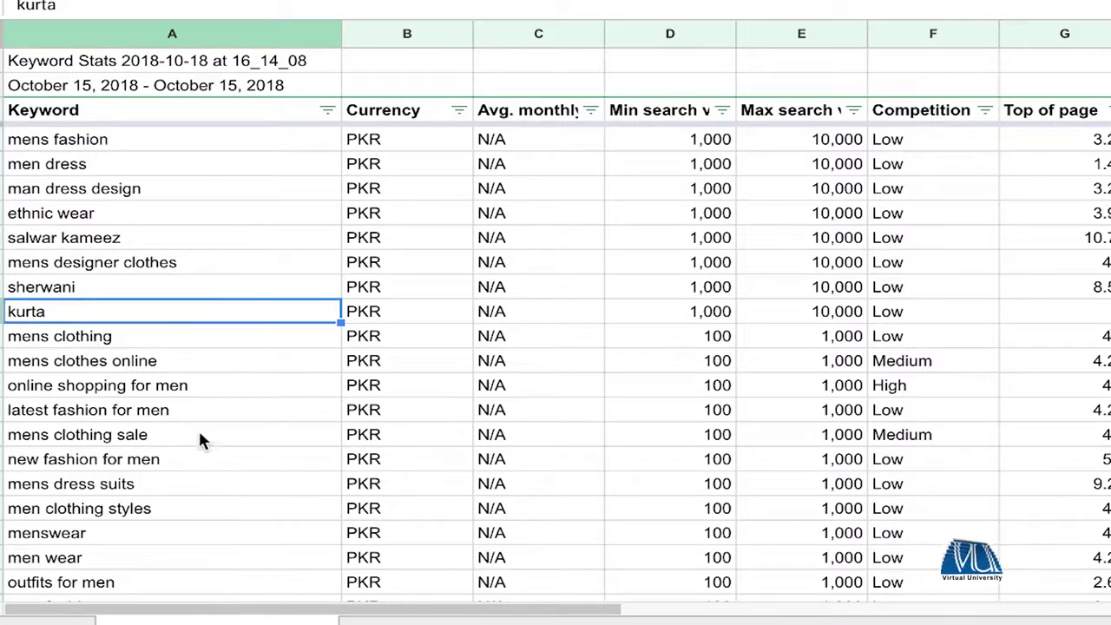
scroll(179, 286, "down", 2)
scroll(180, 290, "down", 2)
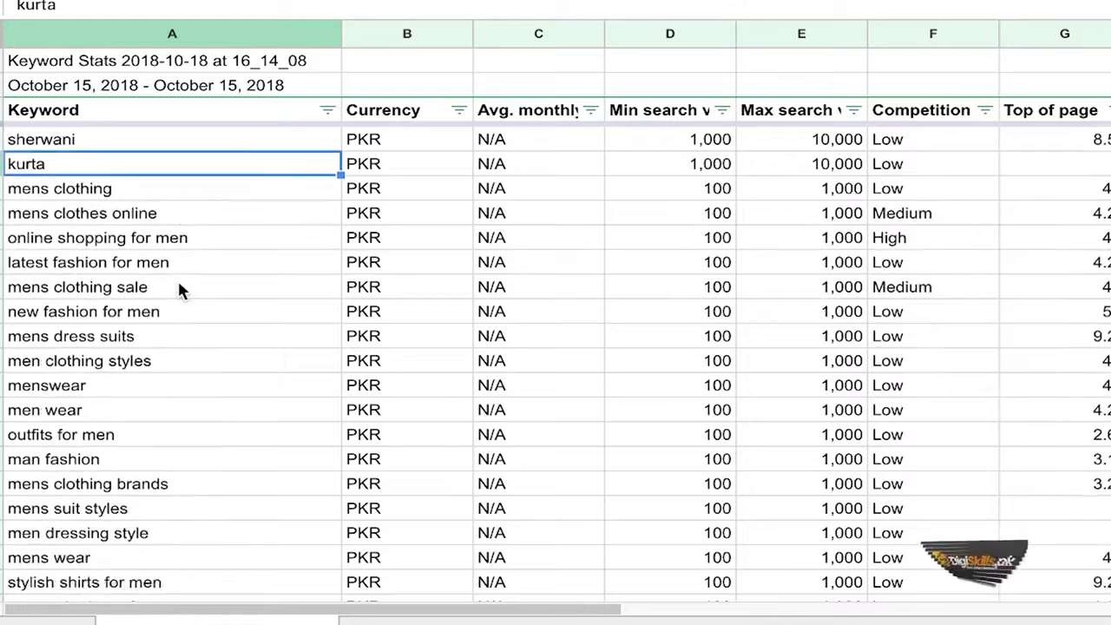
scroll(180, 290, "up", 1)
scroll(179, 289, "up", 3)
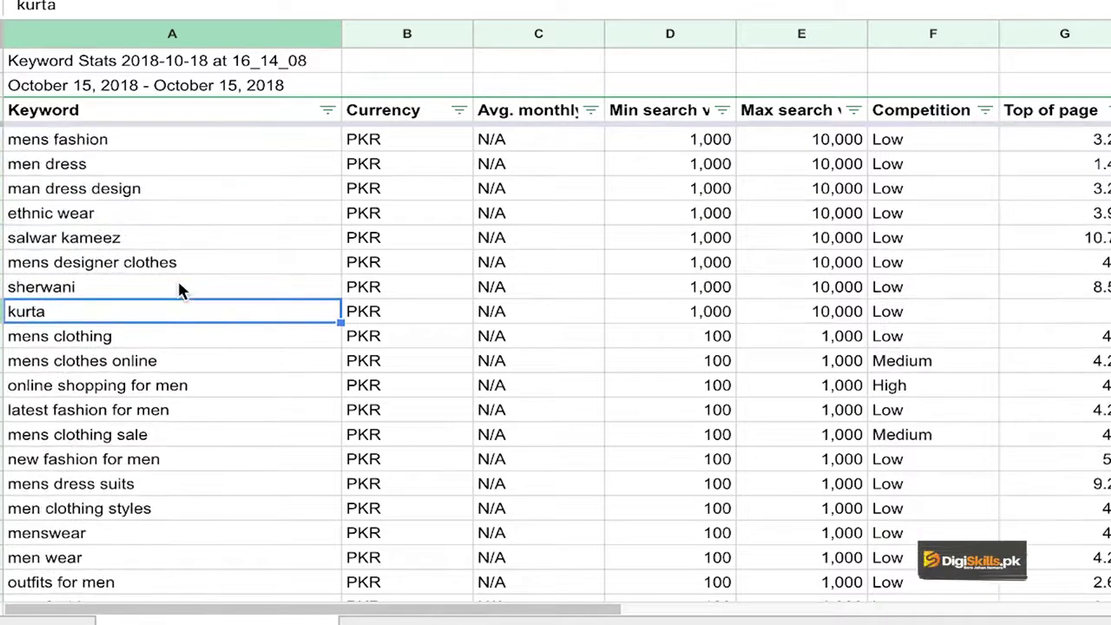
Highlight the online shopping for men keyword cell with a light yellow fill
left_click(153, 392)
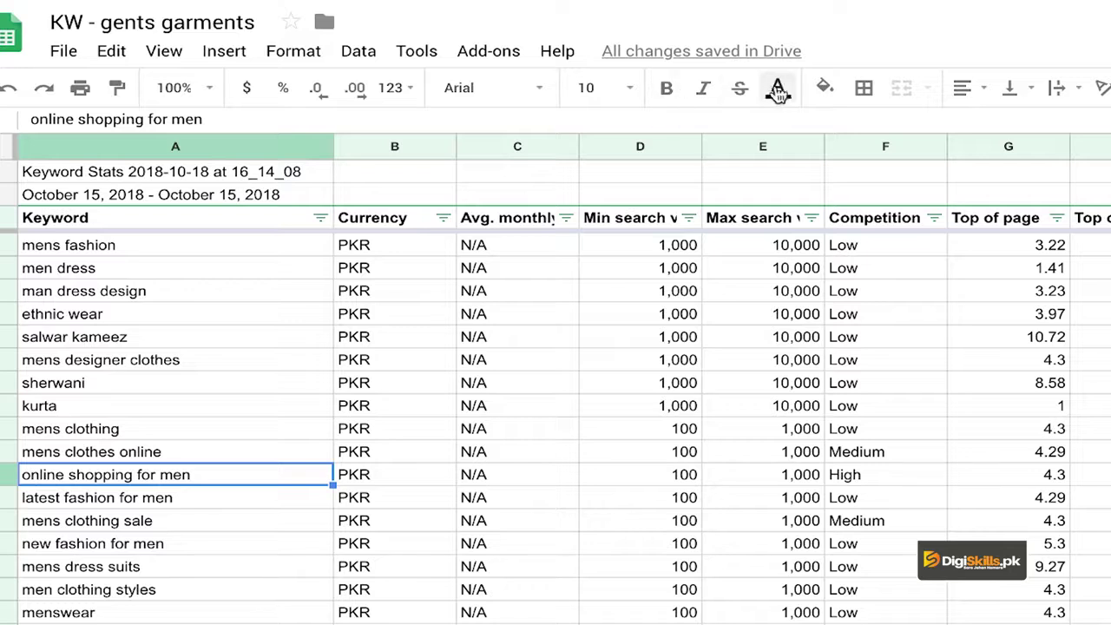
left_click(824, 88)
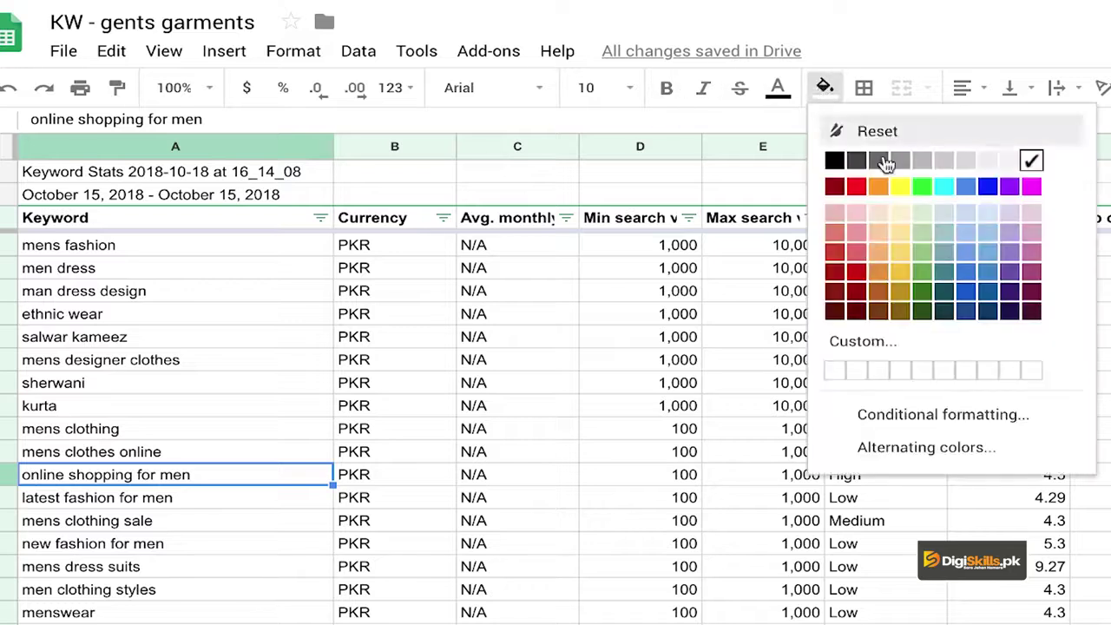
left_click(899, 234)
Find the mens shirts online shopping keyword and give its cell a light green fill
scroll(177, 538, "down", 3)
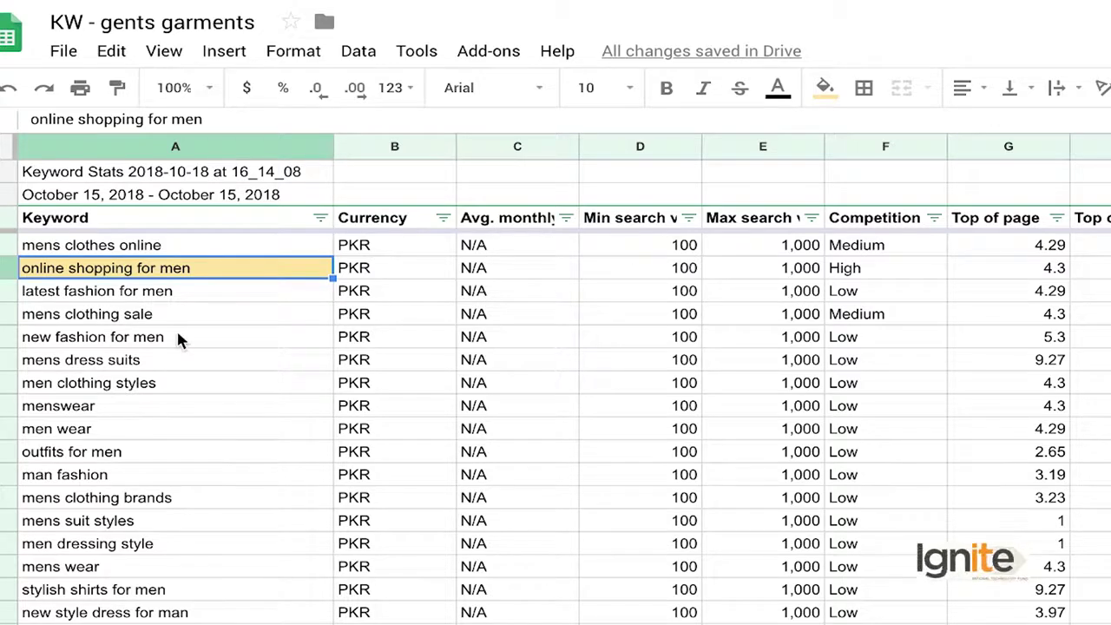
scroll(177, 335, "down", 2)
scroll(177, 339, "up", 1)
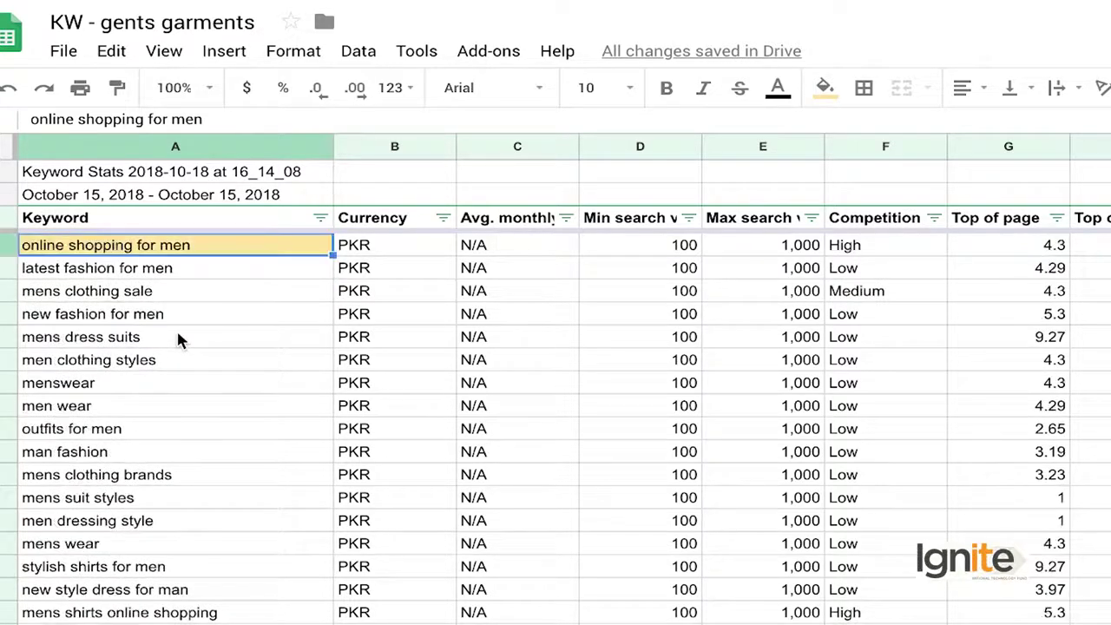
scroll(178, 339, "down", 1)
scroll(157, 543, "down", 2)
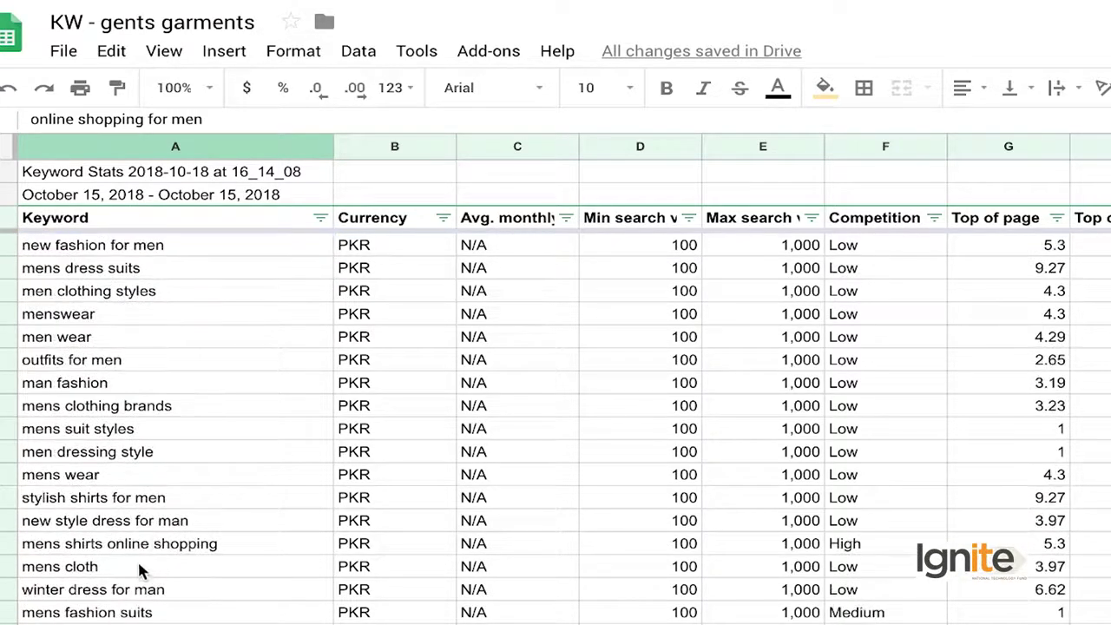
left_click(139, 552)
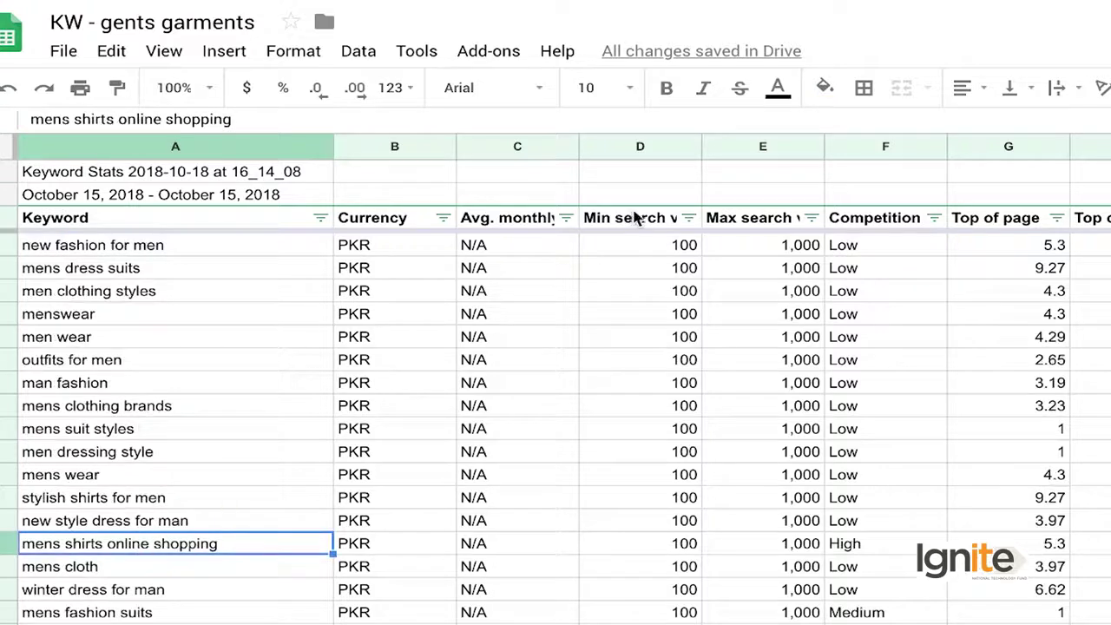
left_click(826, 88)
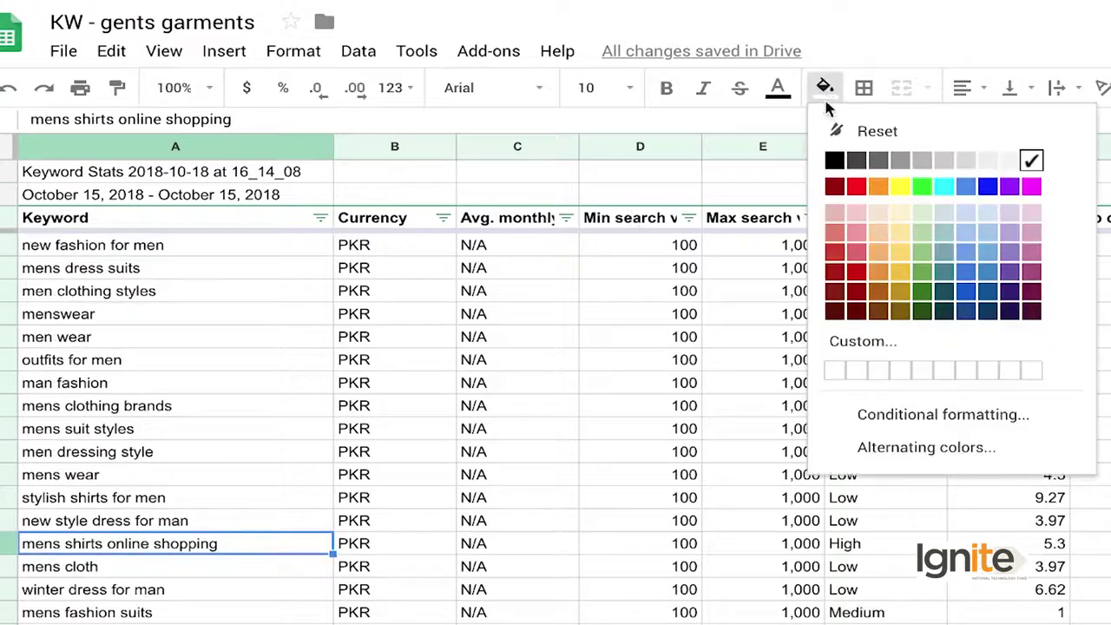
left_click(922, 234)
Highlight the summer dress for man keyword cell with the same light green fill
scroll(235, 450, "down", 6)
scroll(236, 453, "down", 3)
scroll(236, 453, "down", 2)
scroll(236, 452, "down", 3)
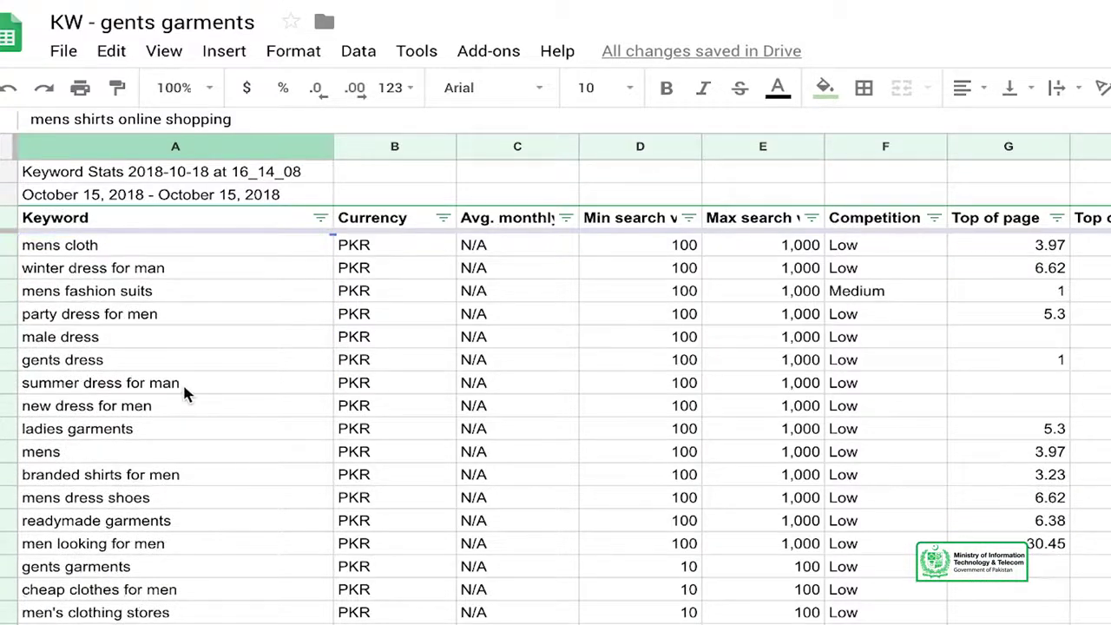
left_click(184, 387)
left_click(824, 88)
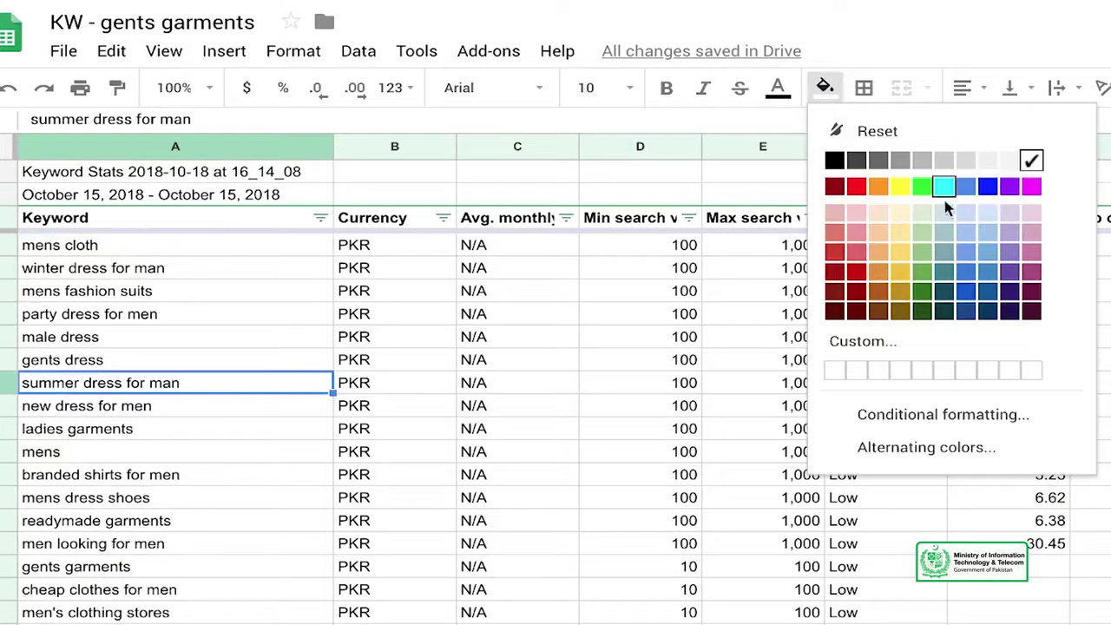
left_click(922, 235)
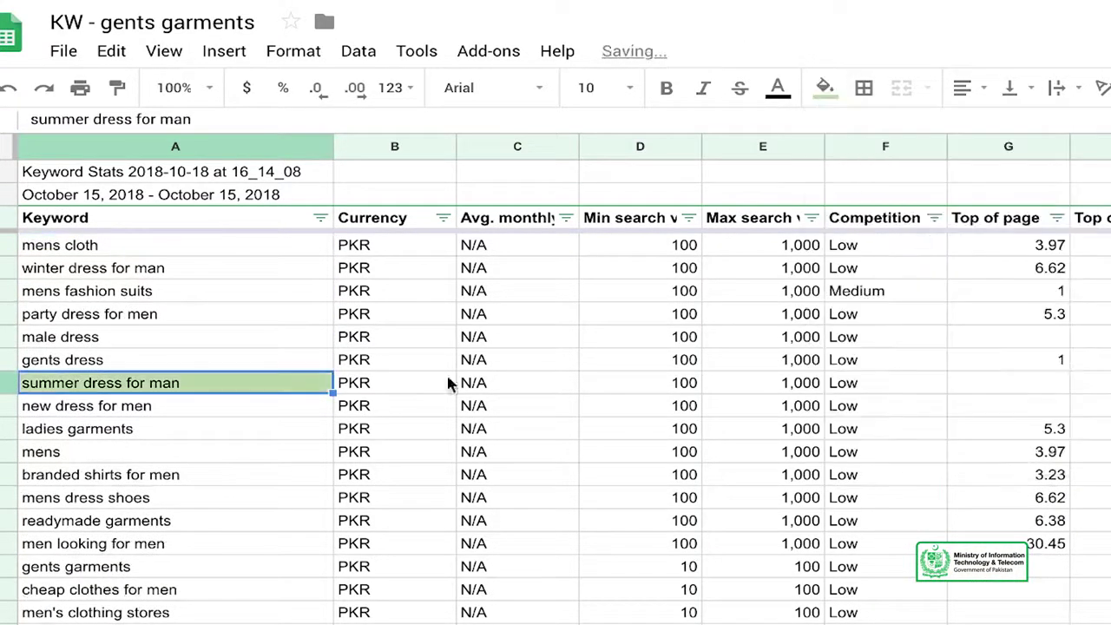
Highlight the adjacent cheap mens clothes online and party wear dress for man keyword cells with the light green fill
left_click(132, 498)
scroll(132, 504, "down", 3)
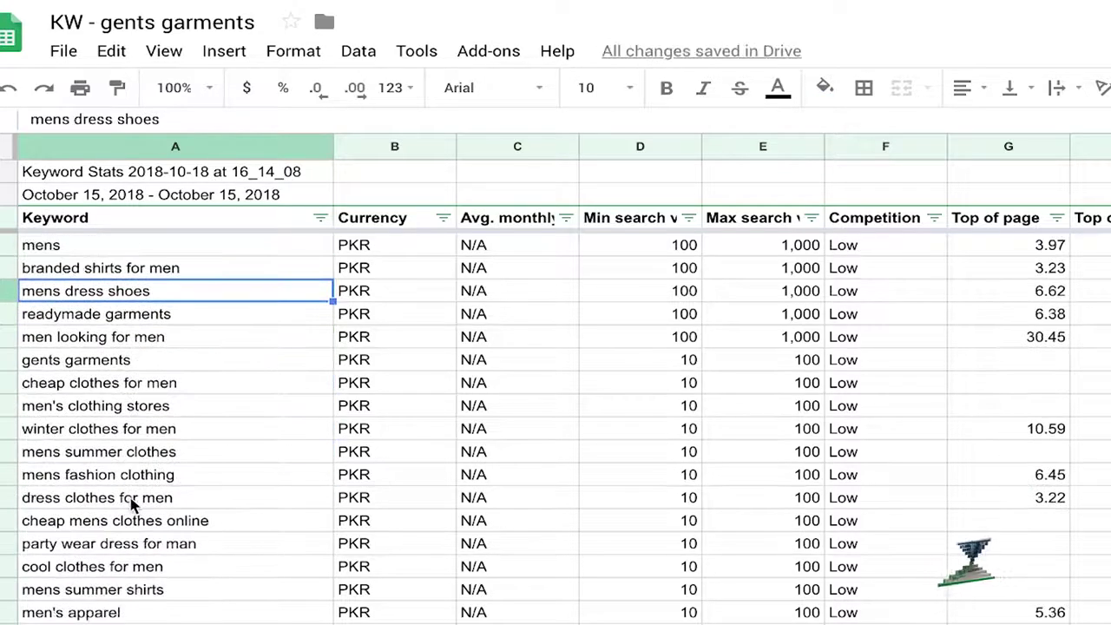
scroll(132, 504, "down", 2)
left_click(112, 408)
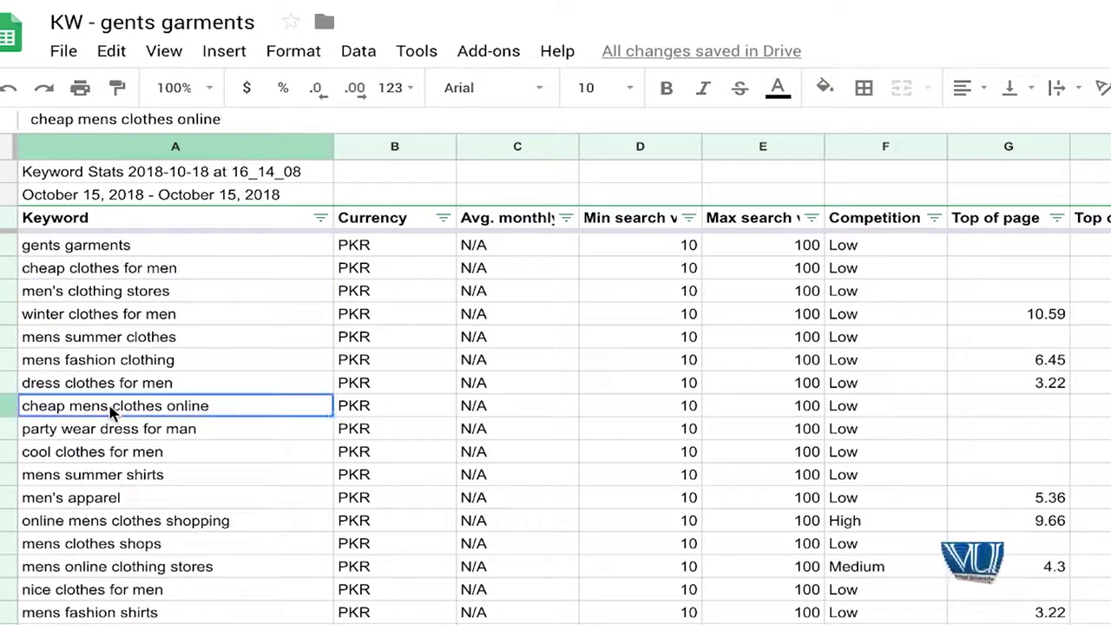
left_click(177, 434, "shift")
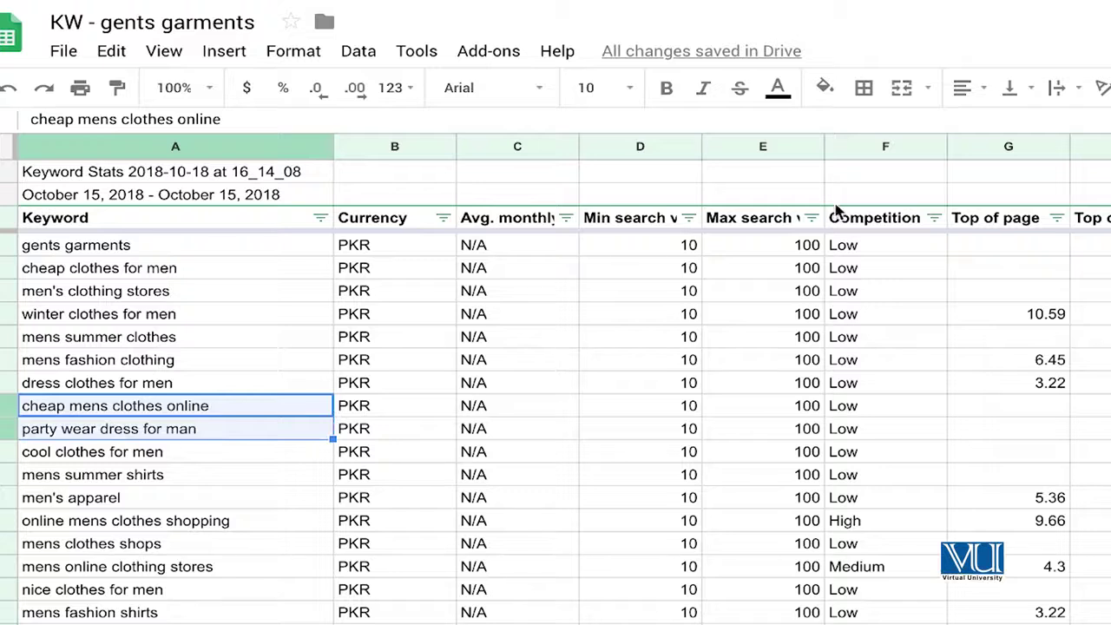
left_click(825, 87)
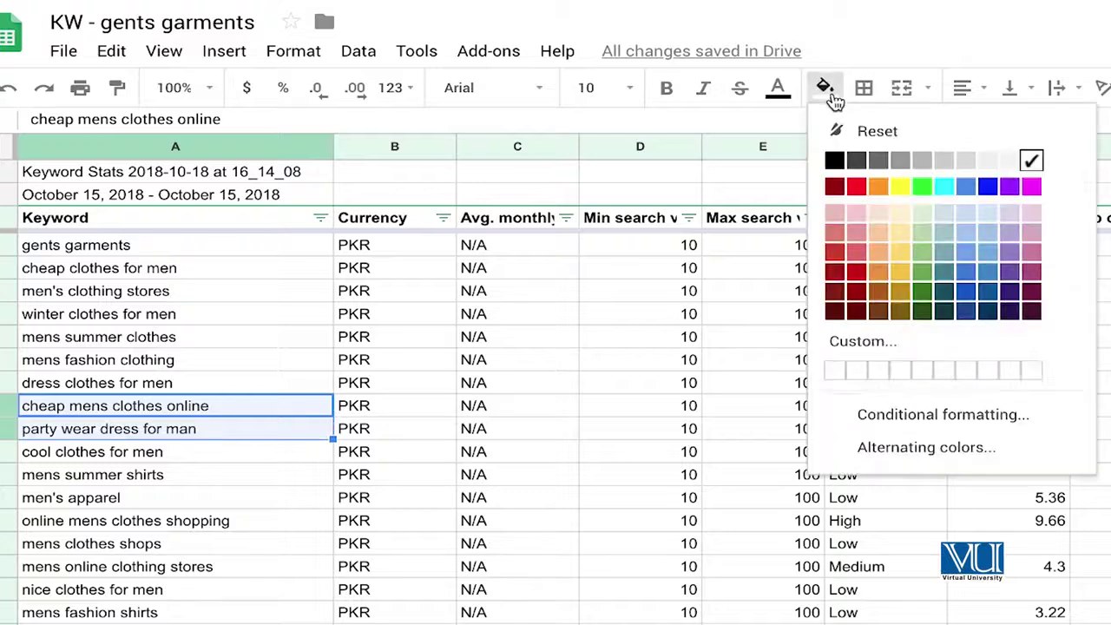
left_click(922, 234)
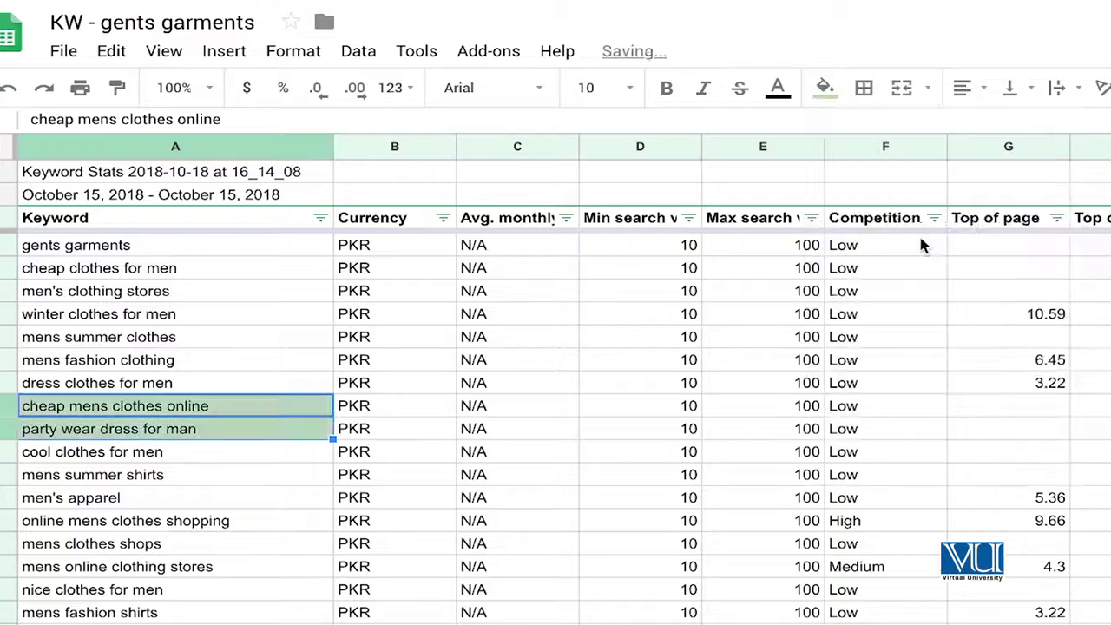
Look through the gents keywords in the 10 to 100 search range around the newly highlighted cells
left_click(162, 497)
left_click(180, 426)
left_click(211, 363)
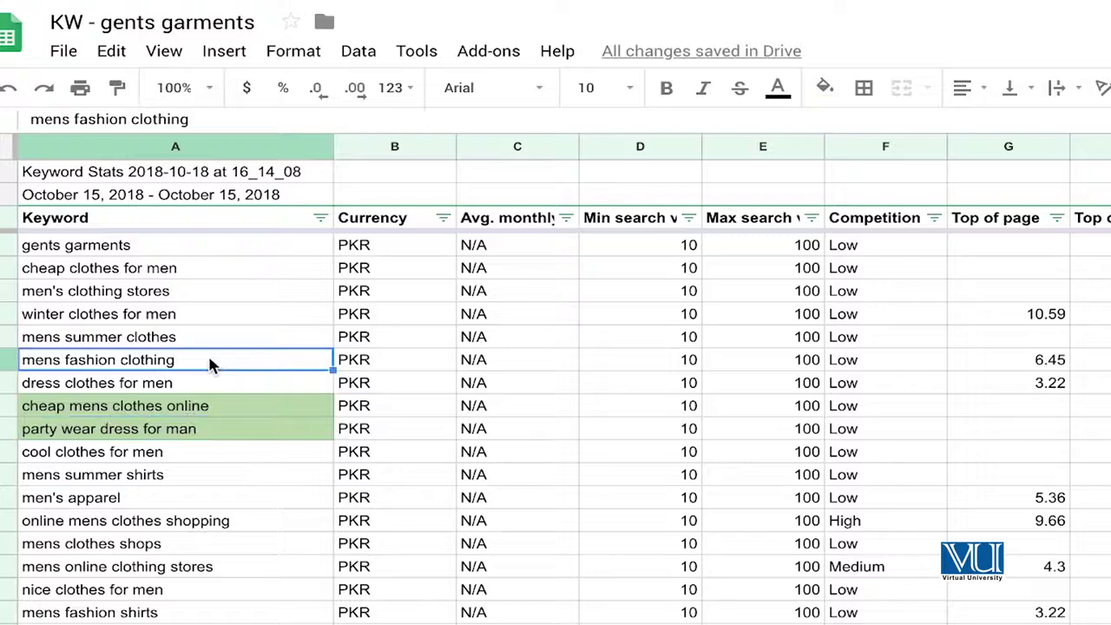
left_click(197, 477)
scroll(196, 577, "down", 1)
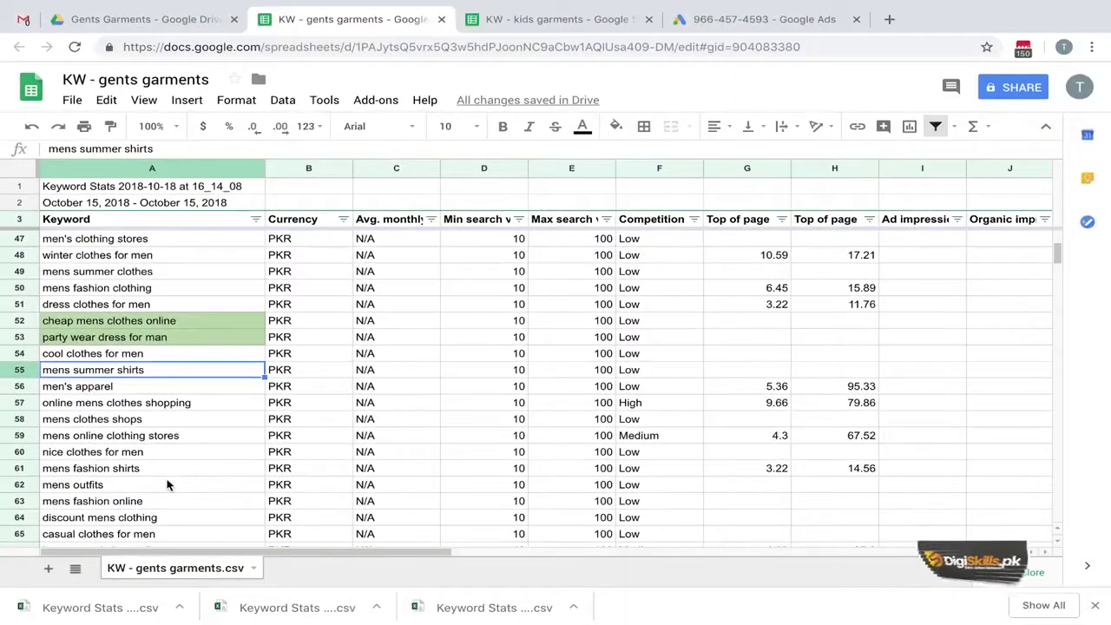
scroll(196, 590, "down", 1)
scroll(168, 485, "down", 1)
scroll(168, 484, "up", 2)
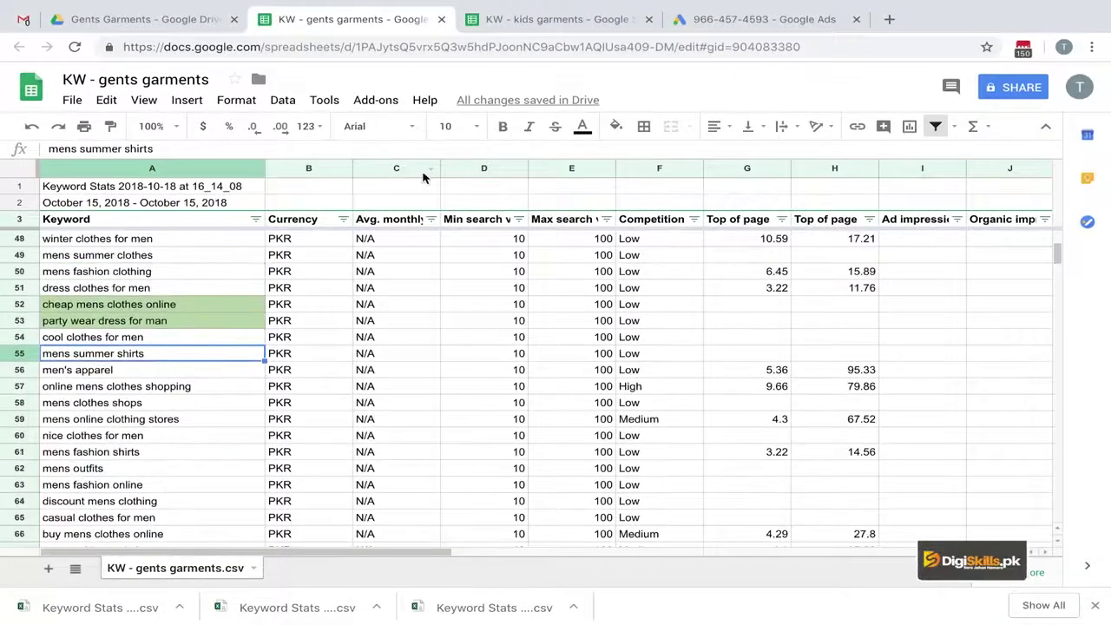
Switch to Google Drive, go up to the Keyword Research folder and select the Ladies Garments folder among its subfolders
left_click(207, 20)
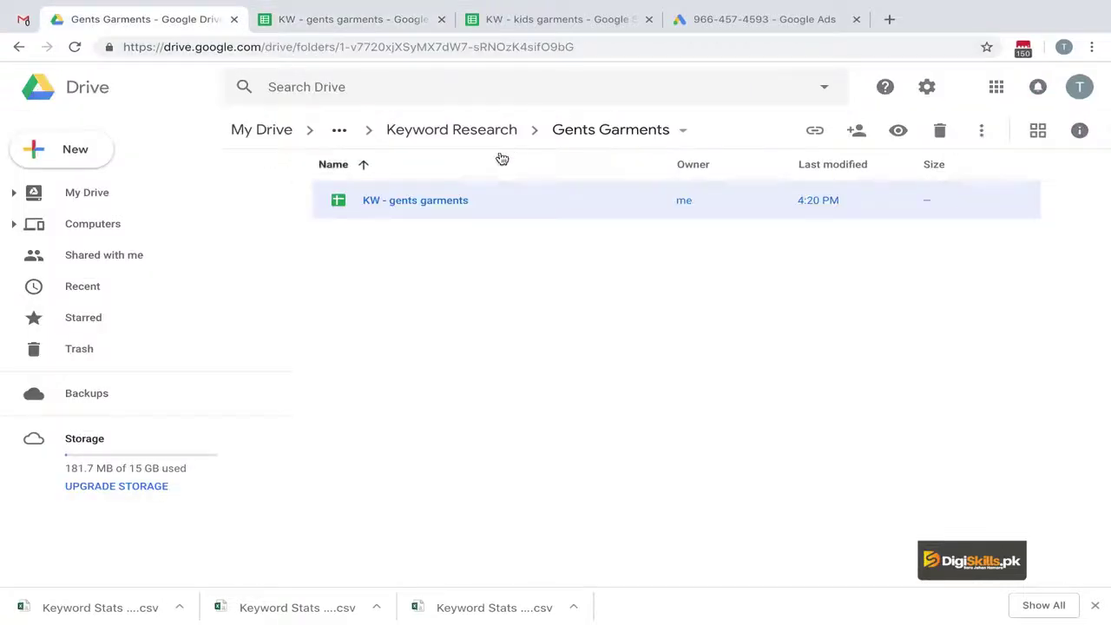
left_click(483, 129)
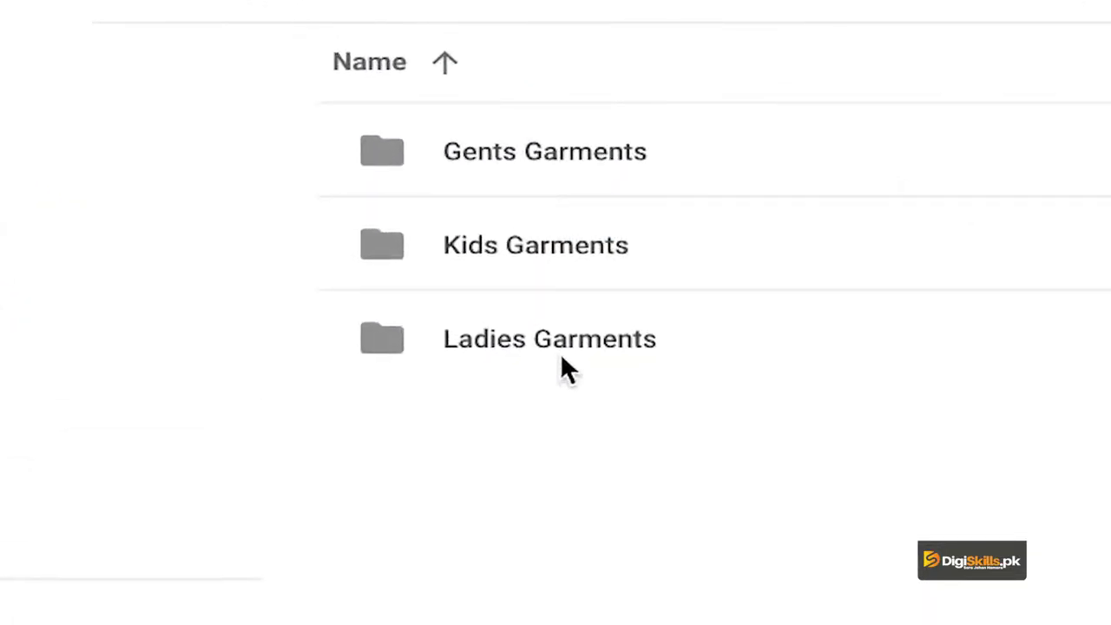
left_click(564, 347)
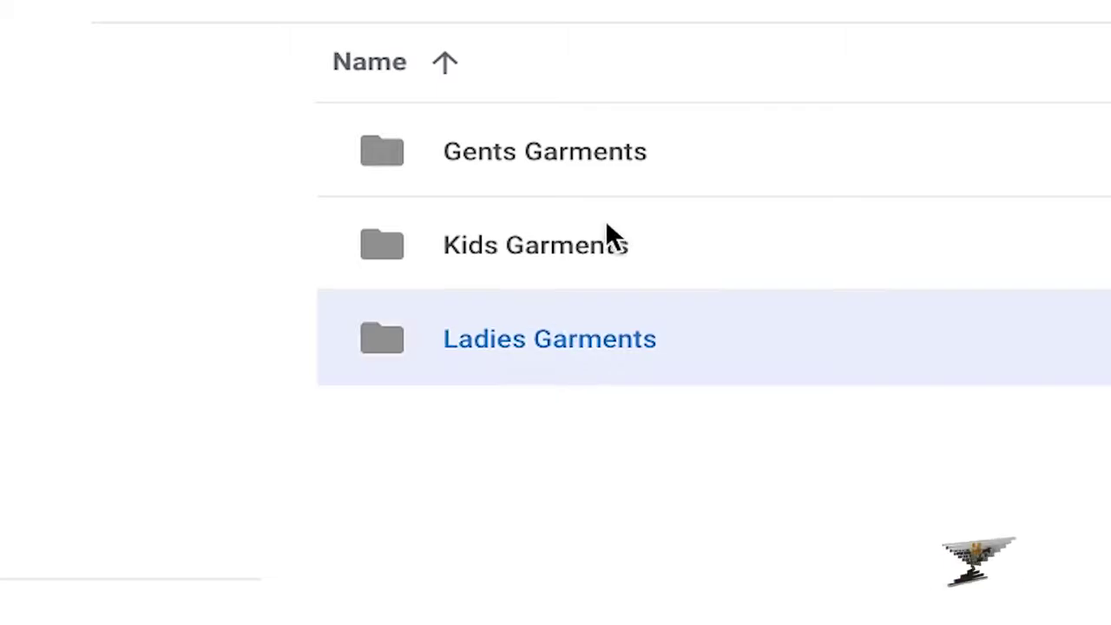
left_click(607, 224)
left_click(616, 180)
left_click(596, 326)
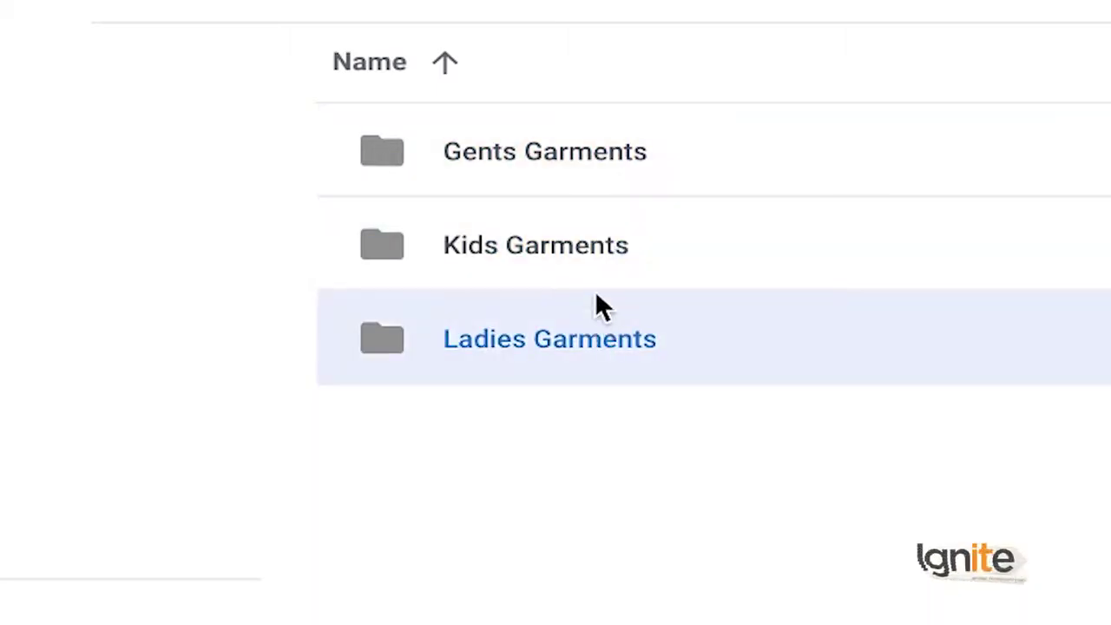
left_click(596, 277)
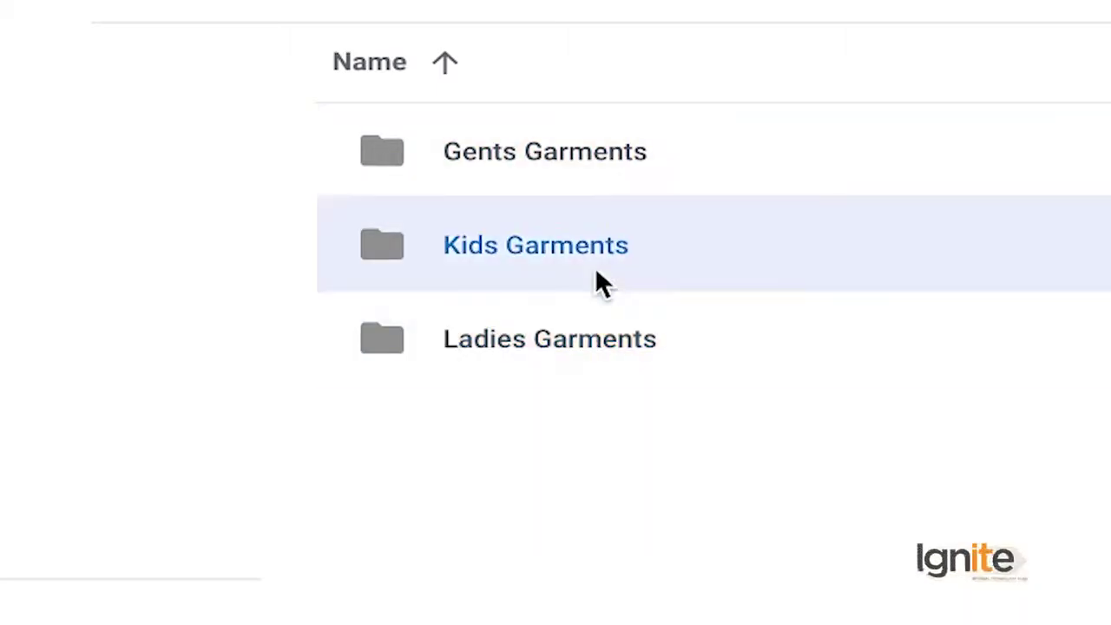
left_click(590, 351)
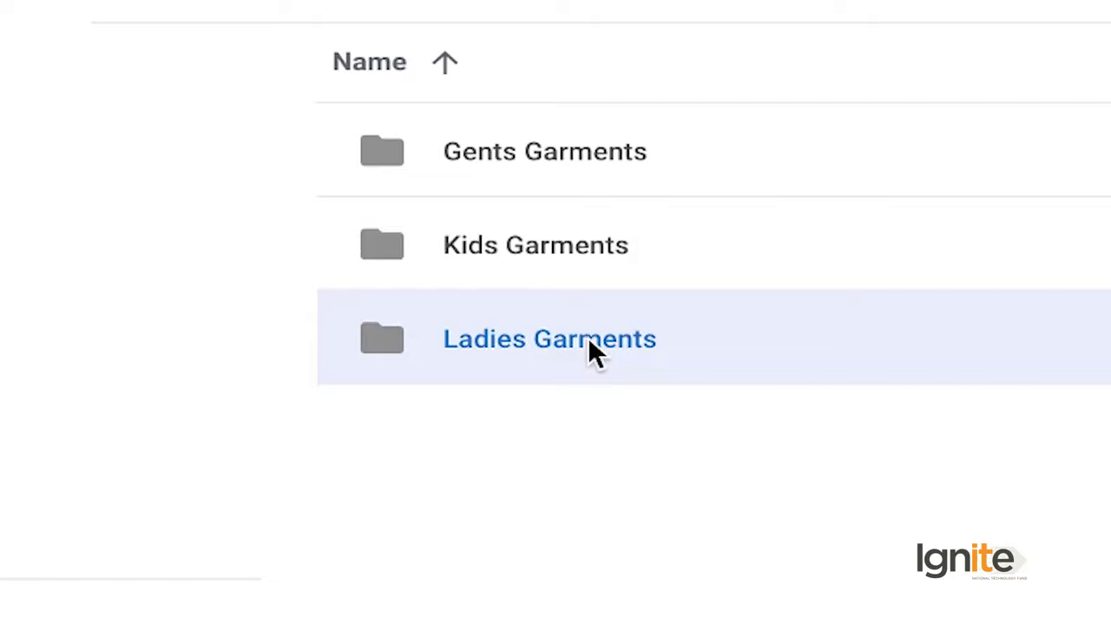